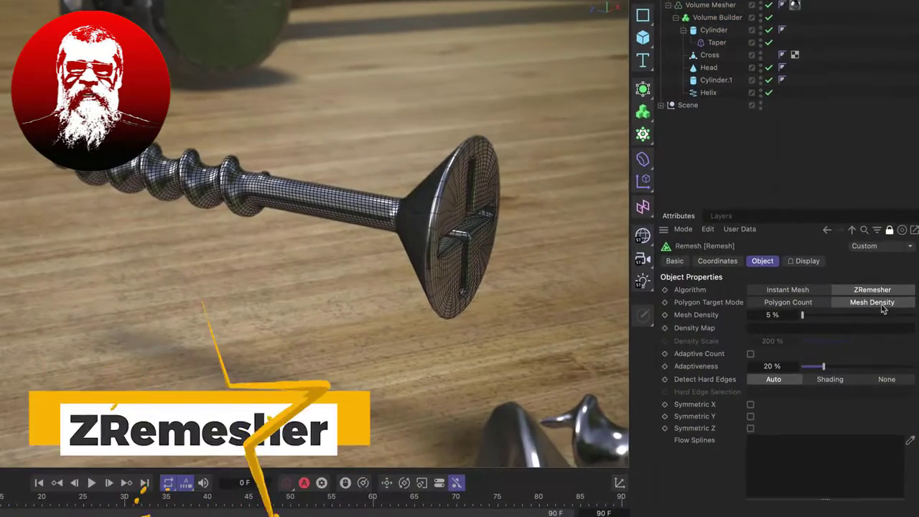
# Remesh the screw to 4000 polygons at 100 % adaptiveness, using the eye and mouth splines as flow splines.
pyautogui.click(788, 302)
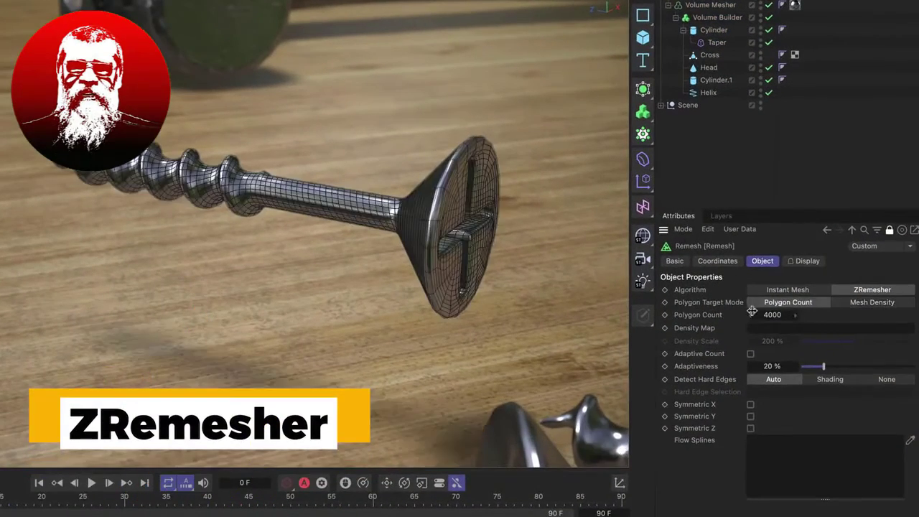
pyautogui.write('100')
pyautogui.press('Return')
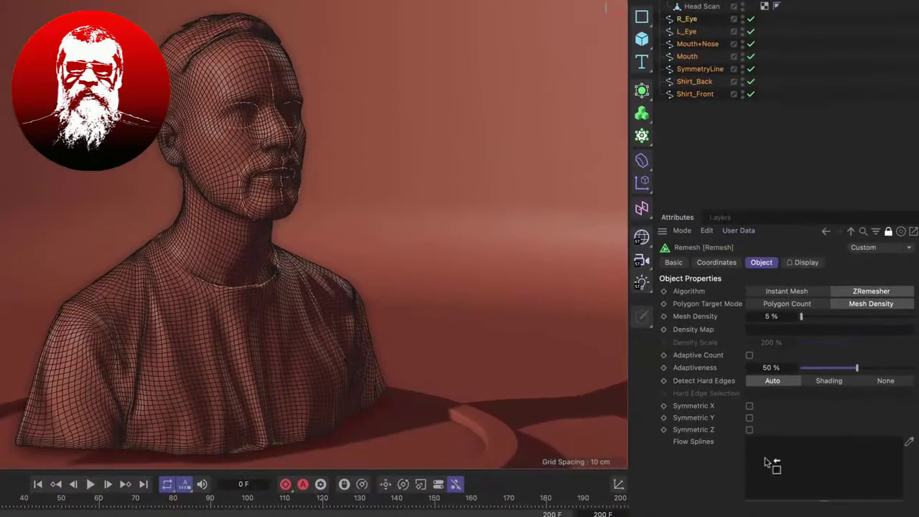
pyautogui.moveTo(720, 83); pyautogui.dragTo(793, 467)
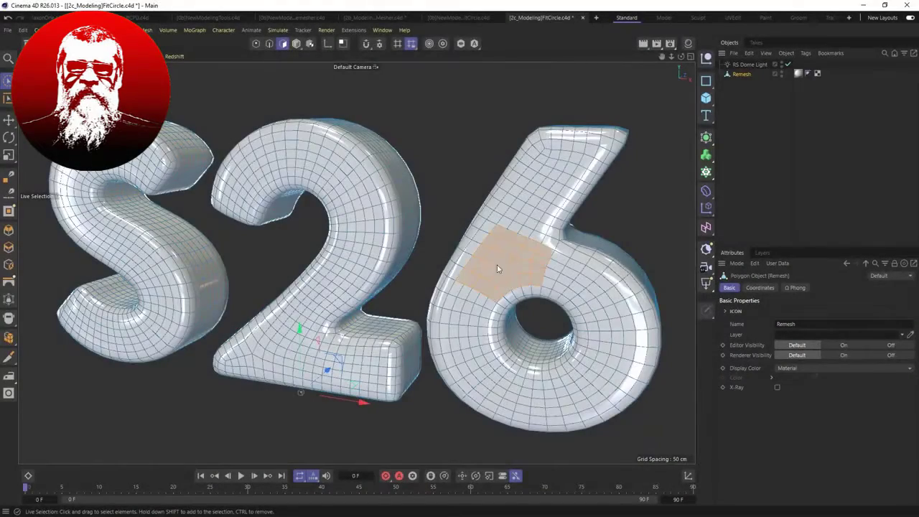
# Fit Circle the square patch on the 6, testing lower Strength, then full Strength with a larger Scale.
pyautogui.rightClick(497, 268)
pyautogui.click(517, 427)
pyautogui.moveTo(503, 273)
pyautogui.mouseDown()
pyautogui.moveTo(519, 247)
pyautogui.moveTo(517, 264)
pyautogui.moveTo(761, 361)
pyautogui.mouseUp()
pyautogui.scroll(3, 517, 265)
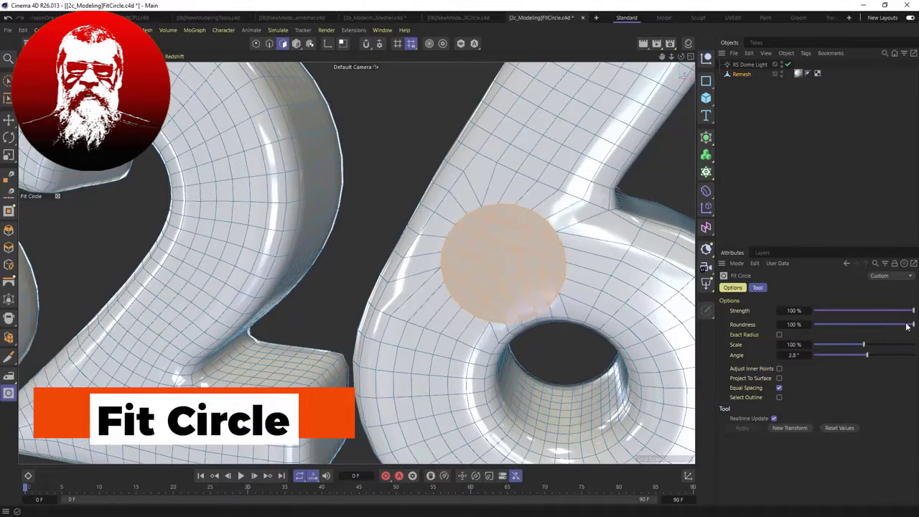
pyautogui.moveTo(911, 310)
pyautogui.mouseDown()
pyautogui.moveTo(868, 308)
pyautogui.moveTo(913, 310)
pyautogui.mouseUp()
pyautogui.moveTo(848, 345)
pyautogui.mouseDown()
pyautogui.moveTo(836, 345)
pyautogui.moveTo(855, 344)
pyautogui.mouseUp()
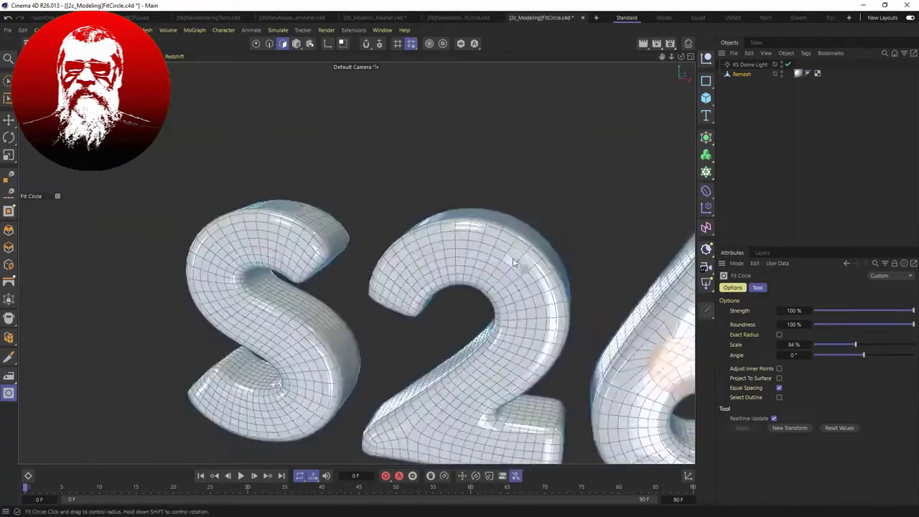
# Fit the patch on the S into a circle, toggling Project and turning off equal point spacing.
pyautogui.moveTo(452, 267)
pyautogui.mouseDown()
pyautogui.moveTo(428, 230)
pyautogui.moveTo(339, 248)
pyautogui.moveTo(428, 254)
pyautogui.moveTo(466, 288)
pyautogui.mouseUp()
pyautogui.click(779, 378)
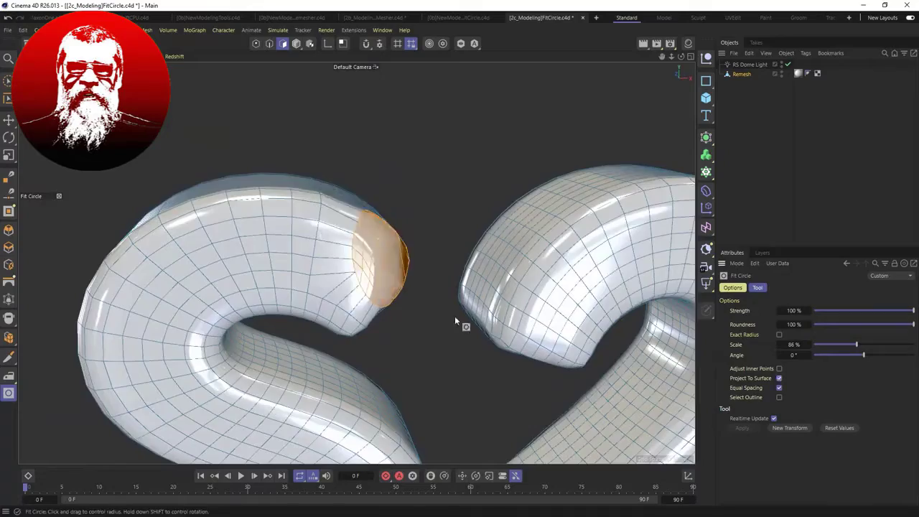
pyautogui.moveTo(454, 321)
pyautogui.keyDown('alt'); pyautogui.mouseDown()
pyautogui.moveTo(246, 337)
pyautogui.moveTo(371, 238)
pyautogui.moveTo(460, 258)
pyautogui.moveTo(414, 201)
pyautogui.mouseUp(); pyautogui.keyUp('alt')
pyautogui.click(779, 378)
pyautogui.click(779, 387)
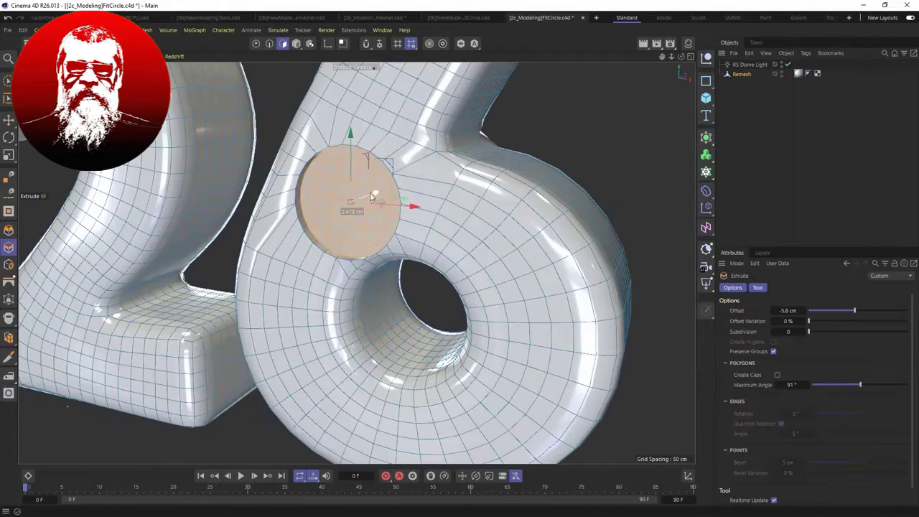
# Switch to Inset with M~W and nest Remesh under a new Subdivision Surface.
pyautogui.press('m')
pyautogui.press('w')
pyautogui.keyDown('alt'); pyautogui.click(705, 137); pyautogui.keyUp('alt')
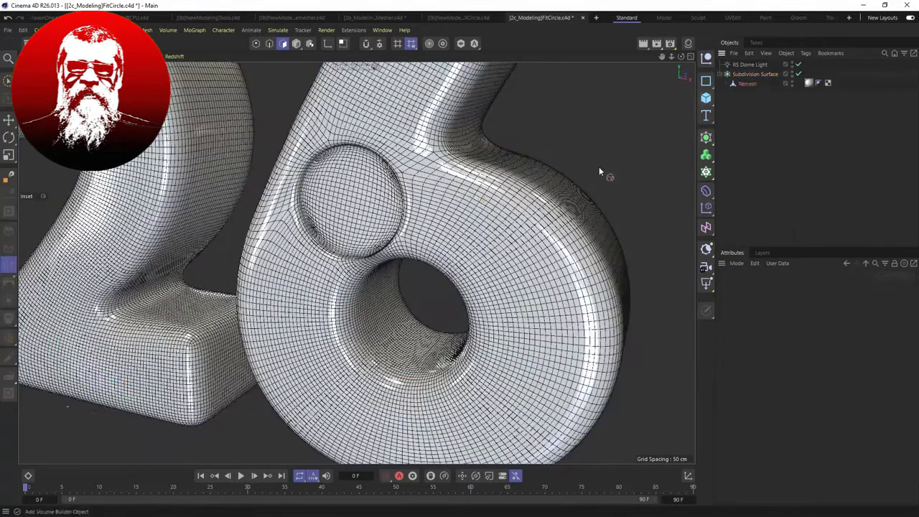
pyautogui.keyDown('alt'); pyautogui.moveTo(598, 167); pyautogui.dragTo(365, 191); pyautogui.keyUp('alt')
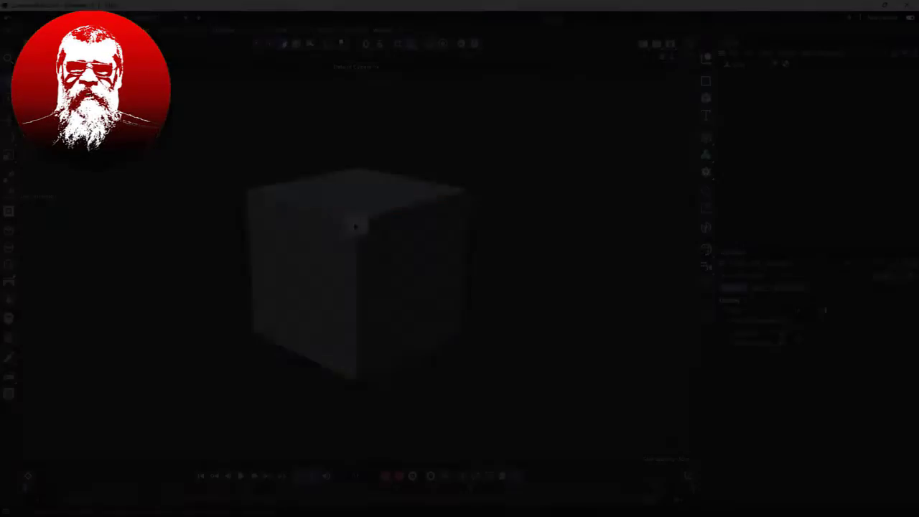
# Flatten the selected cube polygons with the Flatten tool, pushing Position to 100 %.
pyautogui.rightClick(335, 248)
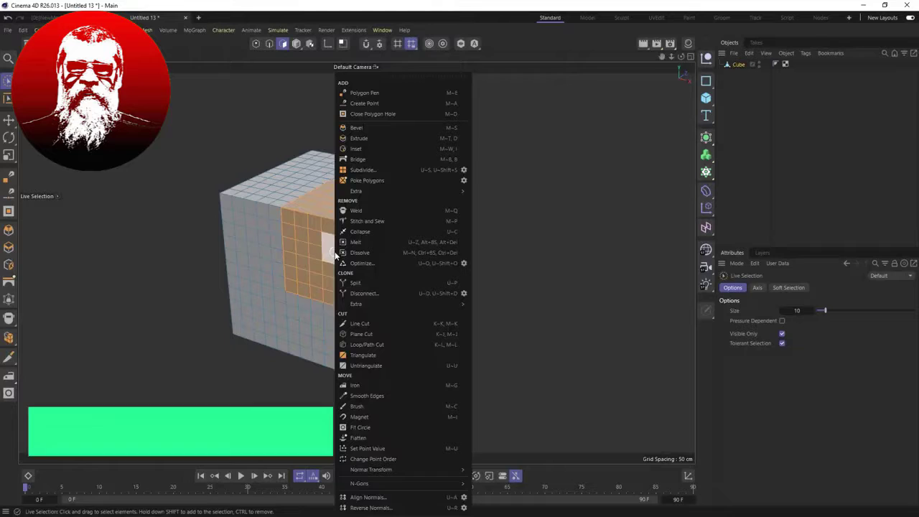
pyautogui.click(360, 438)
pyautogui.moveTo(308, 254); pyautogui.dragTo(471, 214)
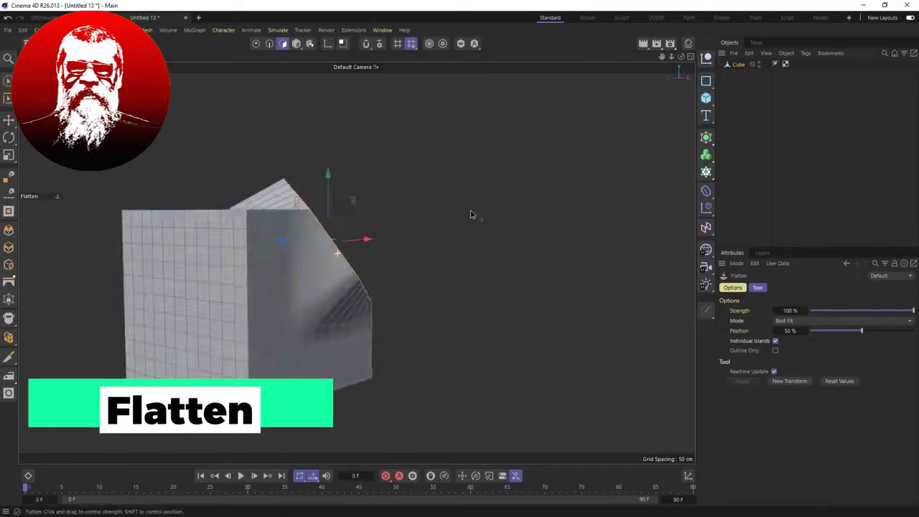
pyautogui.moveTo(863, 333); pyautogui.dragTo(913, 332)
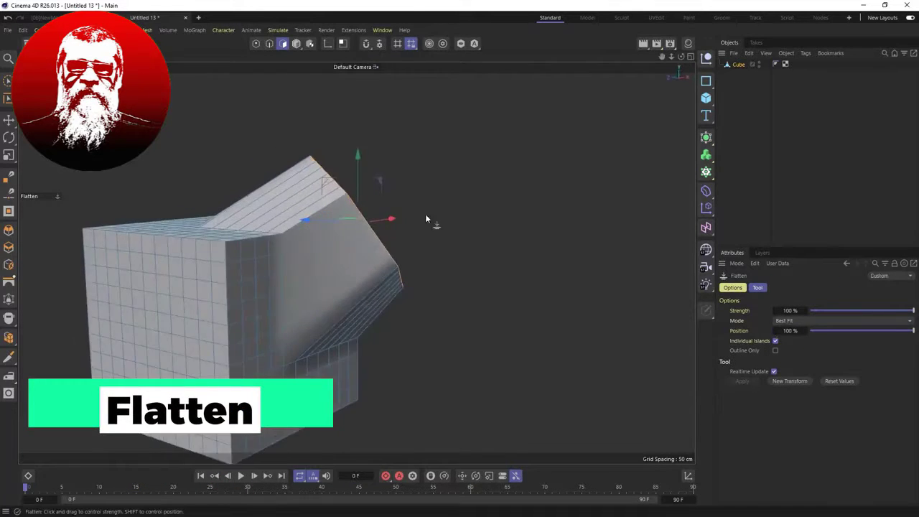
pyautogui.moveTo(376, 319); pyautogui.dragTo(283, 262)
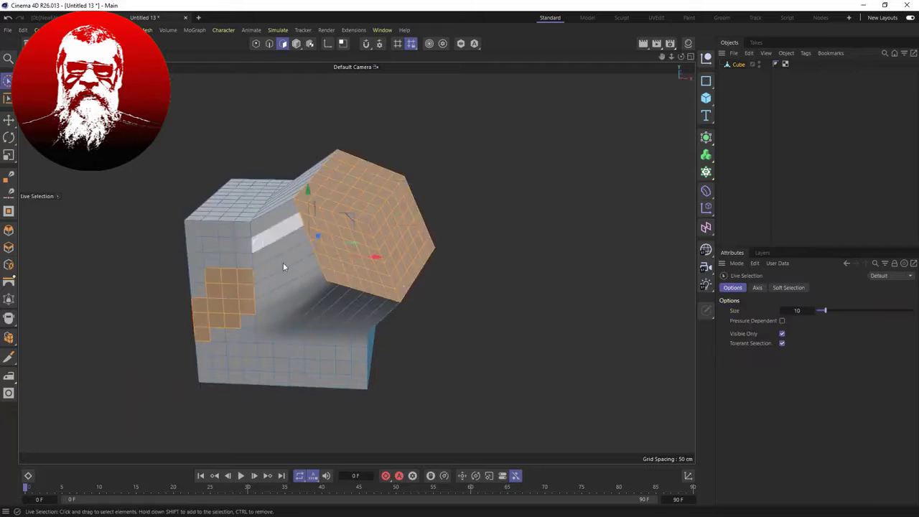
# Flatten the selection in View mode, then along the Modeling Axis into a recess.
pyautogui.click(840, 320)
pyautogui.click(797, 340)
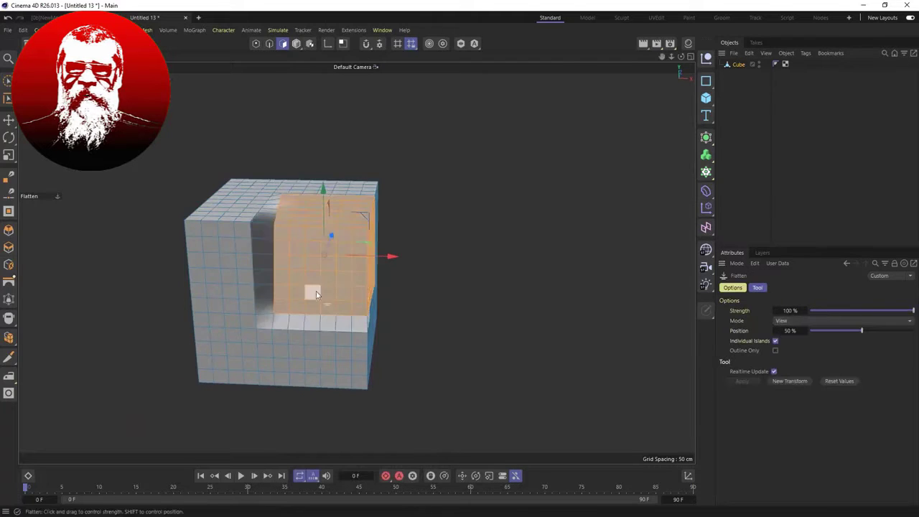
pyautogui.moveTo(316, 291)
pyautogui.keyDown('alt'); pyautogui.mouseDown()
pyautogui.moveTo(250, 236)
pyautogui.moveTo(222, 233)
pyautogui.mouseUp(); pyautogui.keyUp('alt')
pyautogui.click(840, 320)
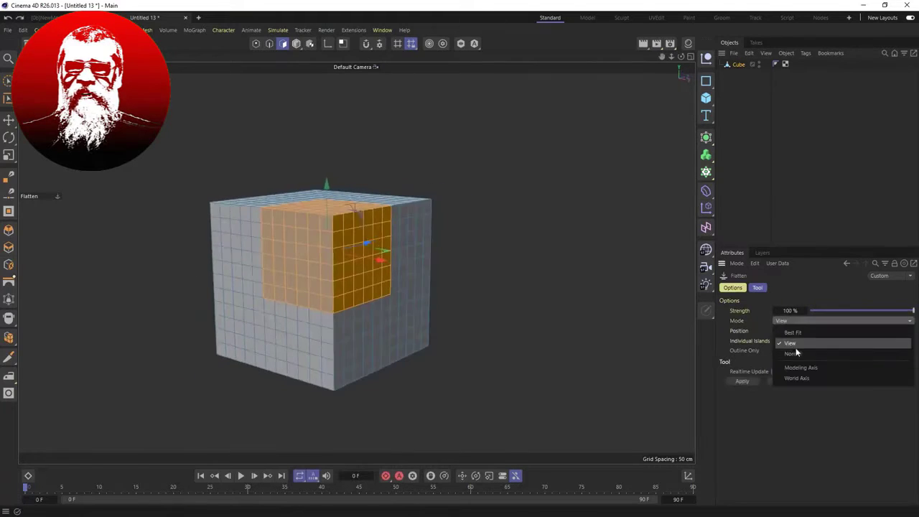
pyautogui.click(809, 368)
pyautogui.click(844, 330)
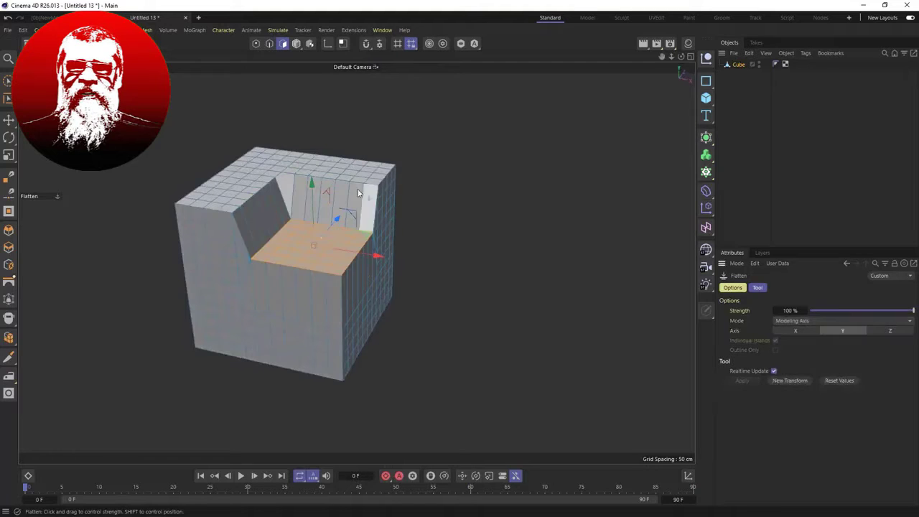
pyautogui.moveTo(373, 373)
pyautogui.keyDown('alt'); pyautogui.mouseDown()
pyautogui.moveTo(356, 359)
pyautogui.moveTo(349, 323)
pyautogui.moveTo(503, 316)
pyautogui.moveTo(455, 285)
pyautogui.mouseUp(); pyautogui.keyUp('alt')
# Re-flatten alternating Best Fit and Modeling Axis modes, then enable Outline Only.
pyautogui.click(840, 320)
pyautogui.click(796, 332)
pyautogui.click(840, 320)
pyautogui.click(810, 367)
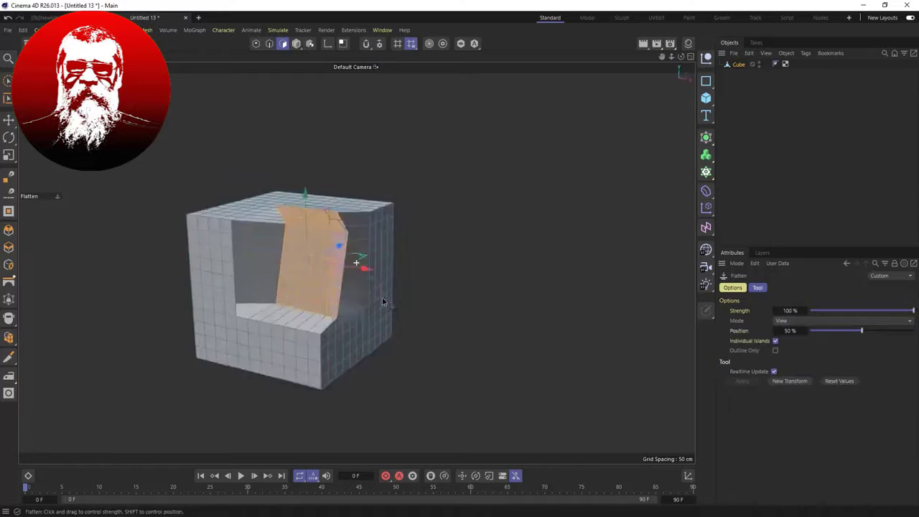
pyautogui.moveTo(431, 323)
pyautogui.keyDown('alt'); pyautogui.mouseDown()
pyautogui.moveTo(222, 254)
pyautogui.moveTo(323, 258)
pyautogui.mouseUp(); pyautogui.keyUp('alt')
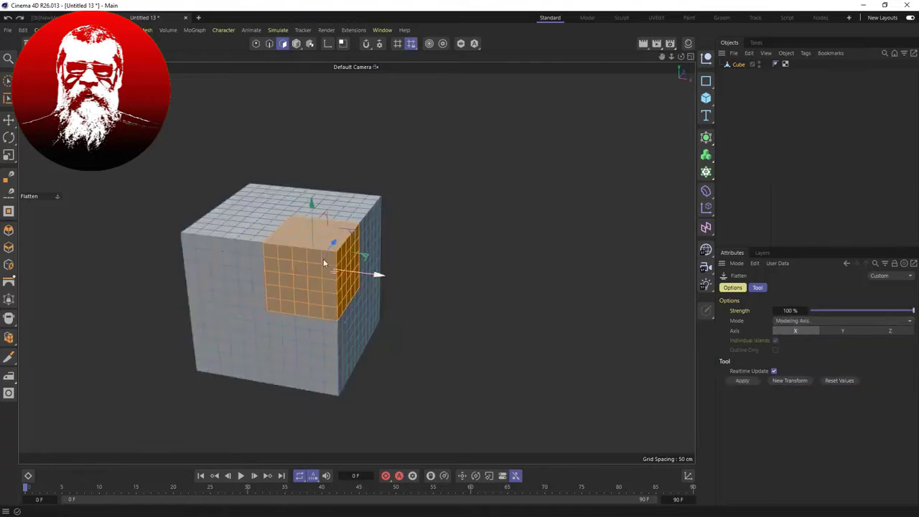
pyautogui.click(793, 321)
pyautogui.click(796, 331)
pyautogui.moveTo(259, 272)
pyautogui.keyDown('alt'); pyautogui.mouseDown()
pyautogui.moveTo(298, 267)
pyautogui.moveTo(150, 300)
pyautogui.mouseUp(); pyautogui.keyUp('alt')
pyautogui.click(775, 350)
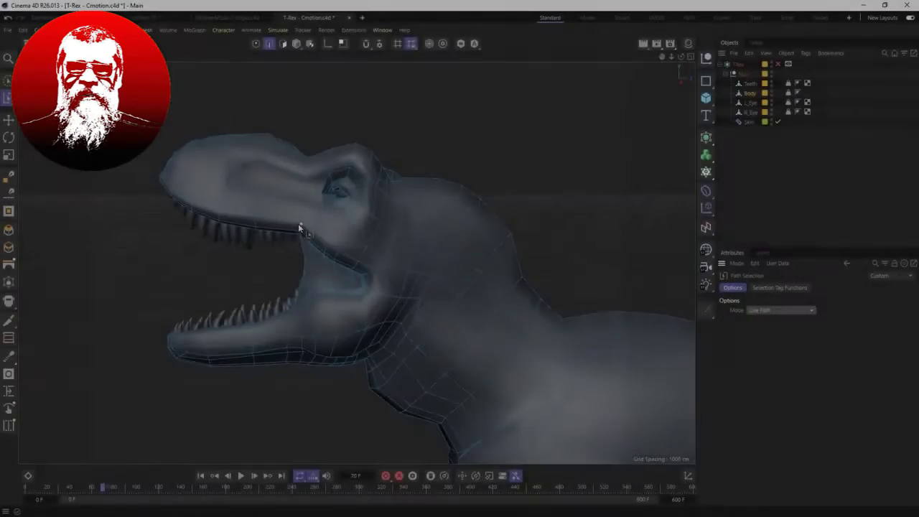
# Path-select edges on the T-Rex jaw and neck and smooth them with Smooth Edges.
pyautogui.moveTo(300, 226); pyautogui.dragTo(363, 248)
pyautogui.keyDown('alt'); pyautogui.moveTo(382, 294); pyautogui.dragTo(382, 255); pyautogui.keyUp('alt')
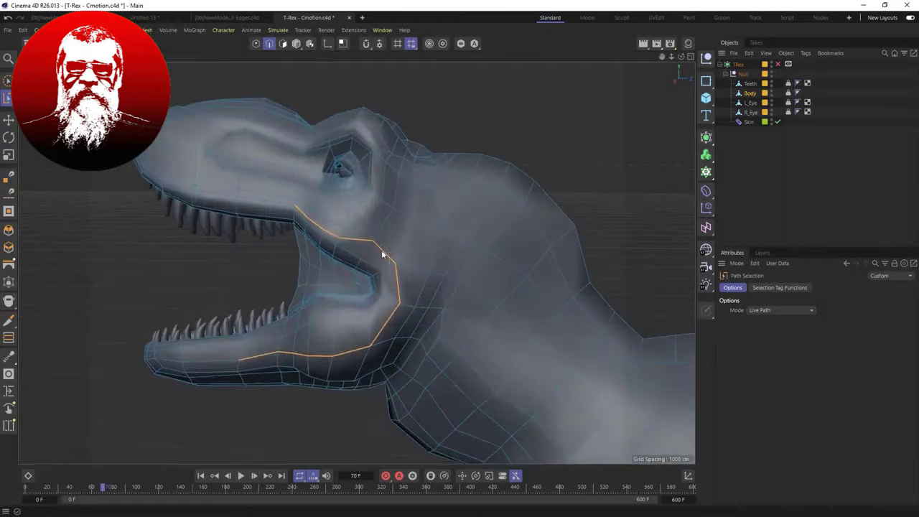
pyautogui.rightClick(378, 240)
pyautogui.click(405, 301)
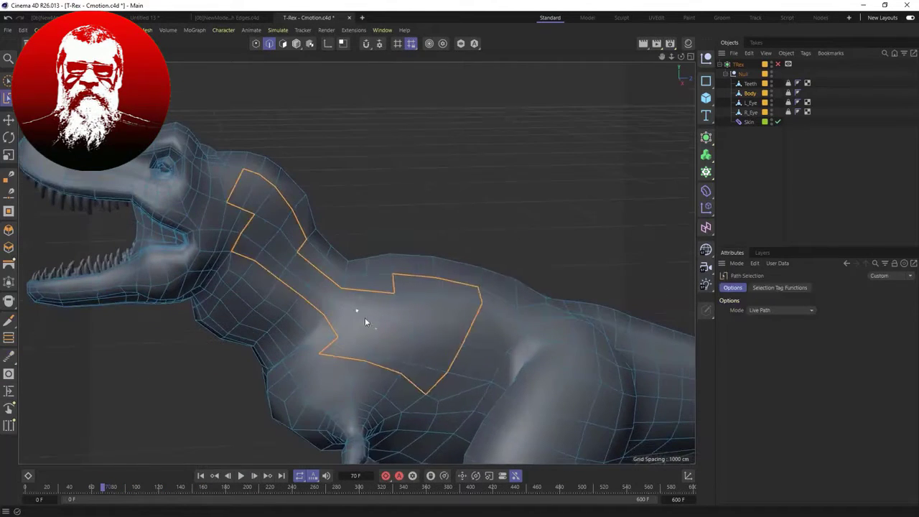
pyautogui.rightClick(365, 317)
pyautogui.click(373, 296)
pyautogui.moveTo(373, 296); pyautogui.dragTo(430, 296)
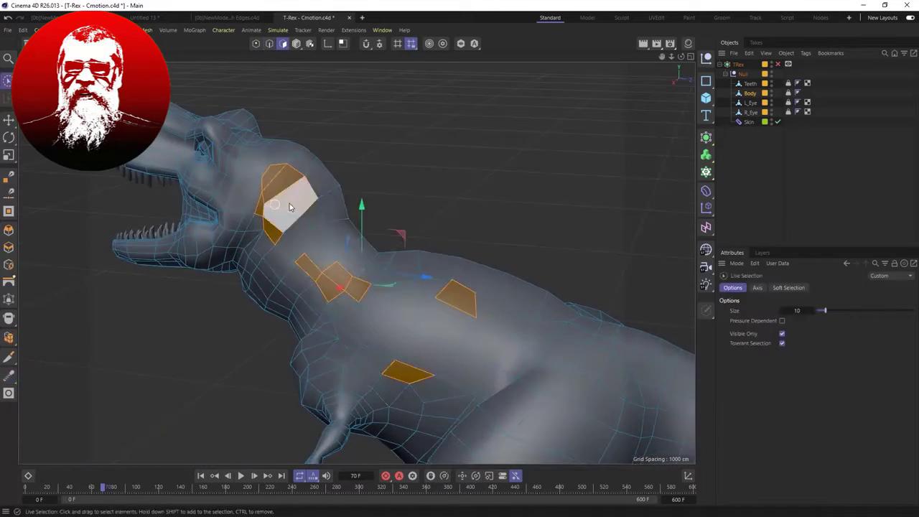
pyautogui.moveTo(289, 203); pyautogui.dragTo(345, 293)
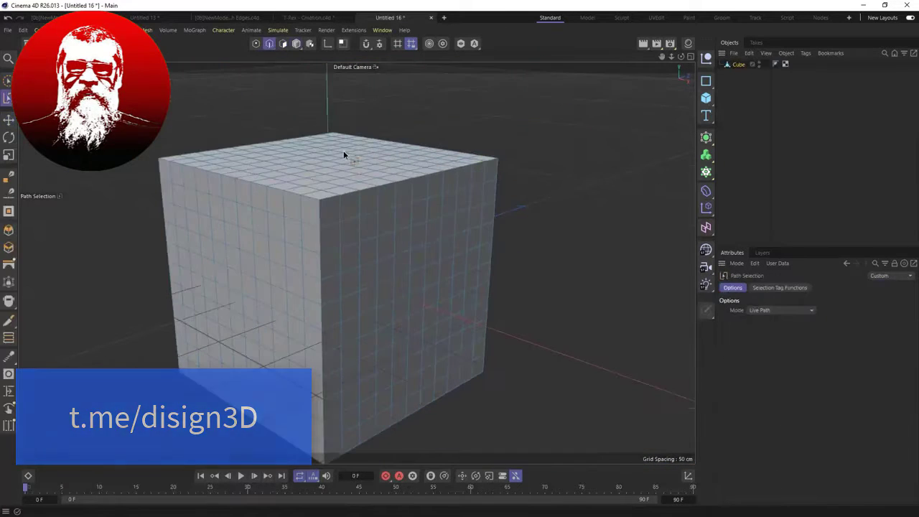
# Select the stepped edge path across the cube and apply Smooth Edges to it.
pyautogui.moveTo(344, 154)
pyautogui.mouseDown()
pyautogui.moveTo(237, 329)
pyautogui.moveTo(420, 403)
pyautogui.mouseUp()
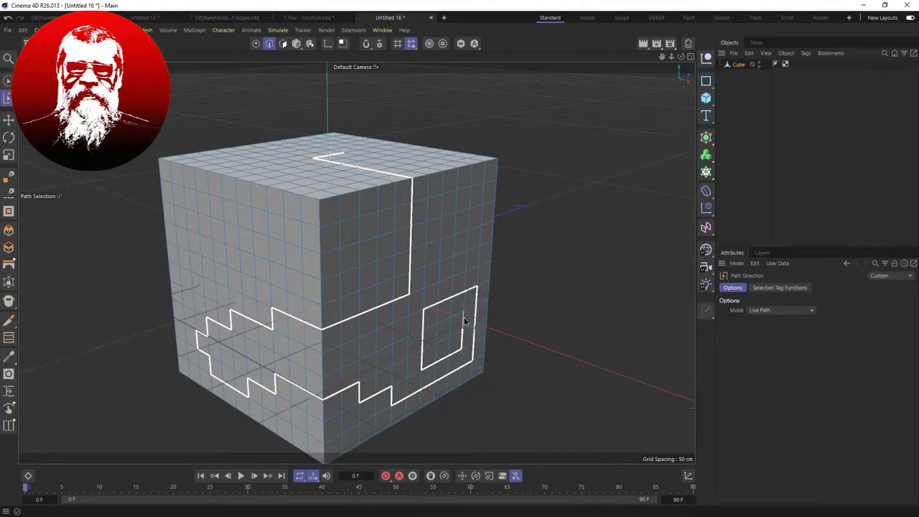
pyautogui.rightClick(464, 323)
pyautogui.click(423, 402)
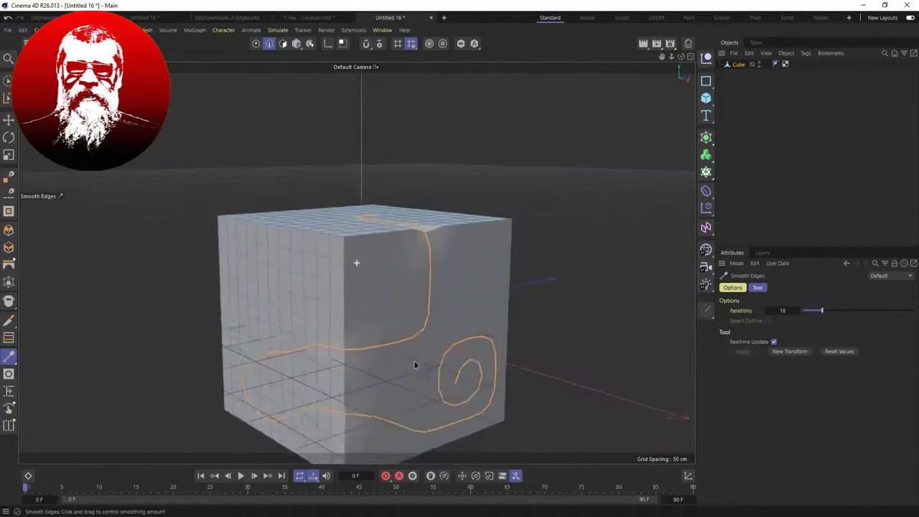
# Bevel along the smoothed cube edge path with the M~S Bevel tool.
pyautogui.press('m')
pyautogui.press('s')
pyautogui.moveTo(416, 351); pyautogui.dragTo(422, 336)
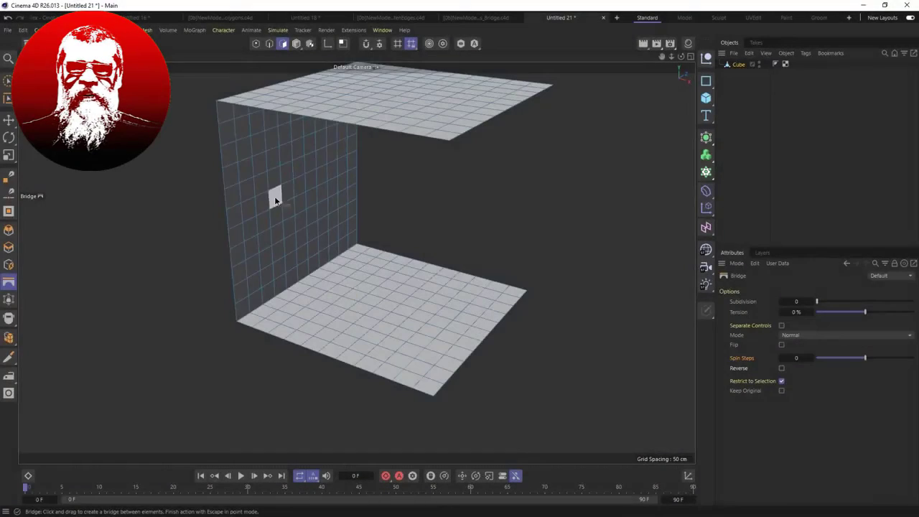
# Bridge the box wall to the floor, the pole to the railing hole, and fill the toaster side opening.
pyautogui.moveTo(275, 198); pyautogui.dragTo(318, 272)
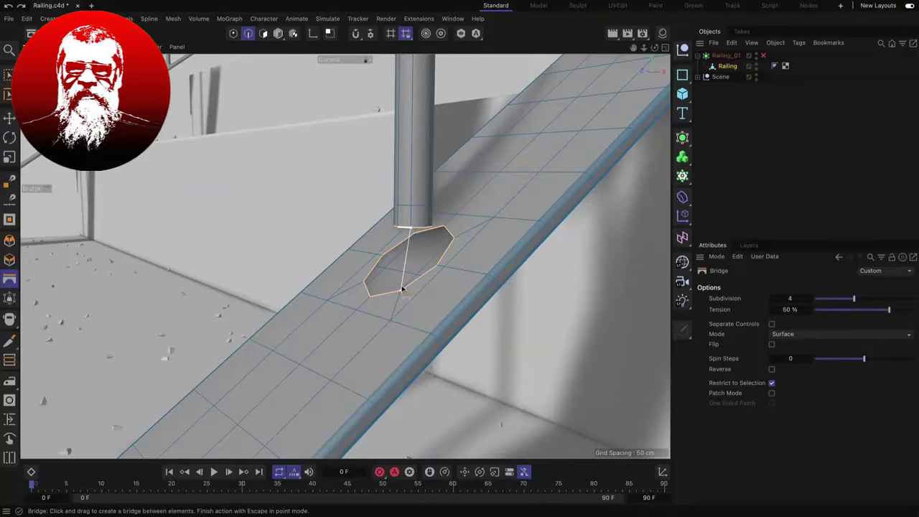
pyautogui.moveTo(403, 288); pyautogui.dragTo(403, 288)
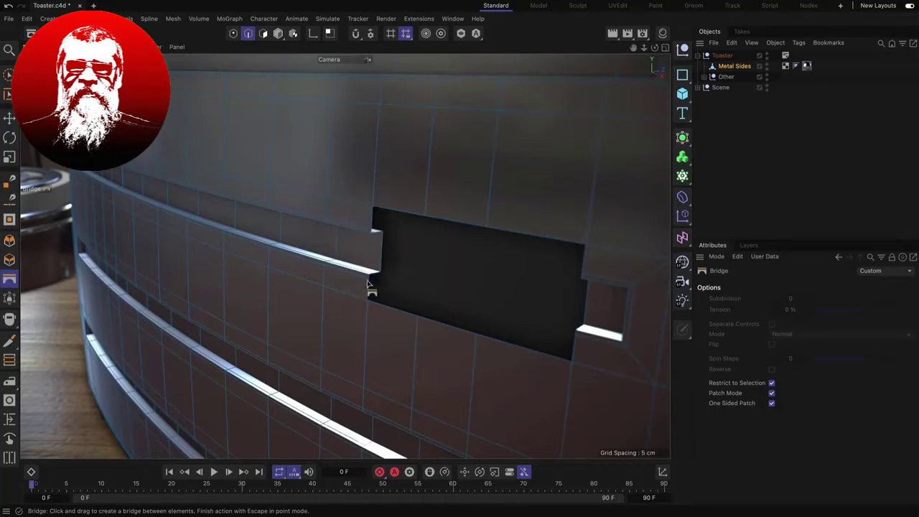
pyautogui.moveTo(395, 252); pyautogui.dragTo(449, 308)
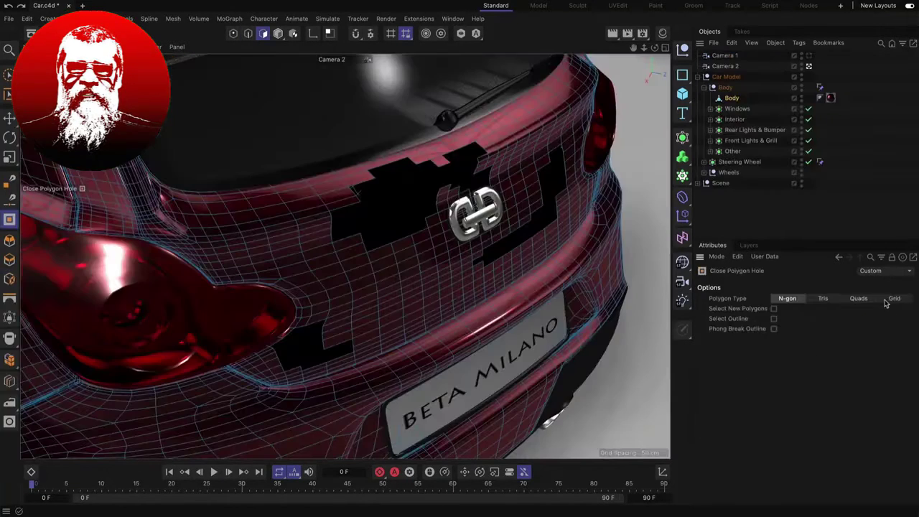
# Close the hole beside the car logo, then set bridge Tension to 100 % and Subdivision to 5.
pyautogui.click(425, 252)
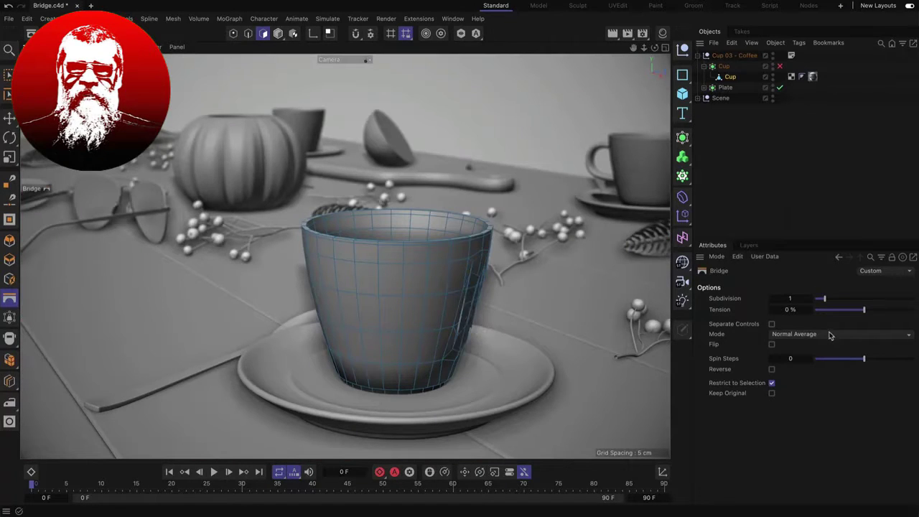
pyautogui.moveTo(863, 309); pyautogui.dragTo(912, 310)
pyautogui.moveTo(824, 298); pyautogui.dragTo(867, 300)
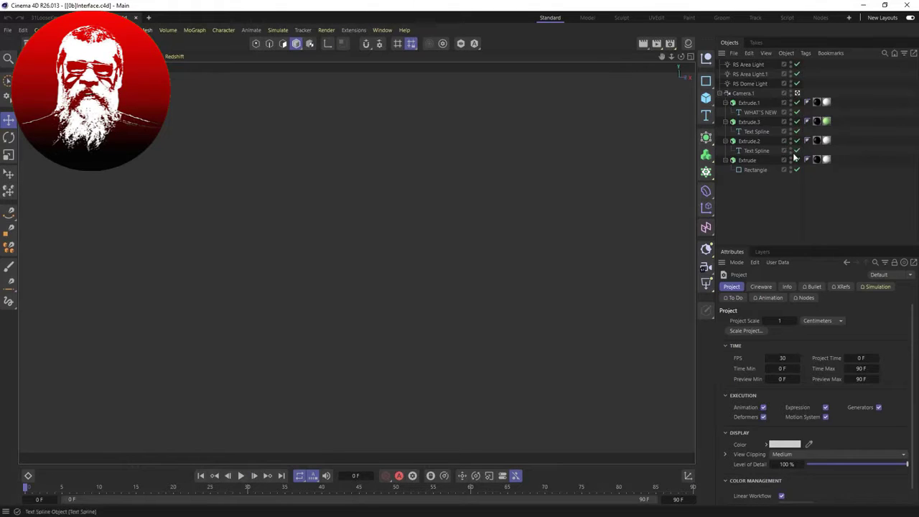
# Open every demo file from [0b]NewModelingTools.c4d through the ZRemesher file at once.
pyautogui.hotkey('ctrl', 'o')
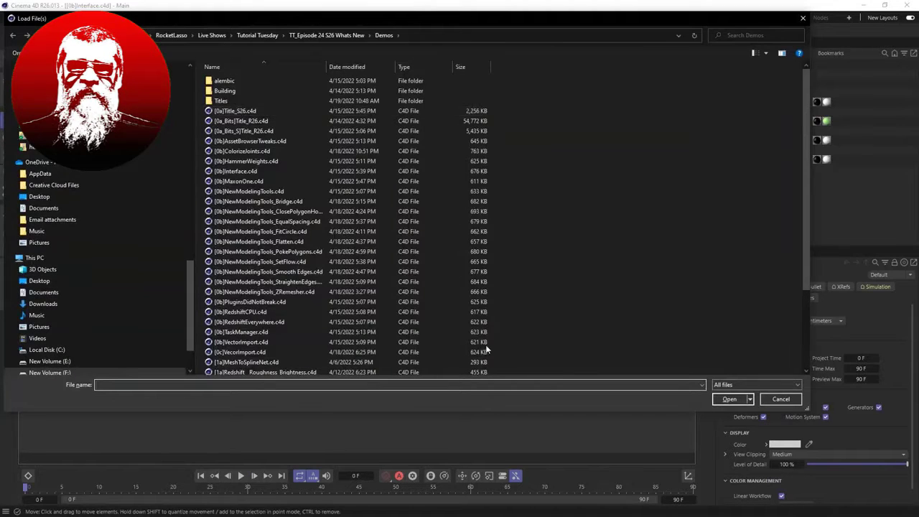
pyautogui.click(284, 191)
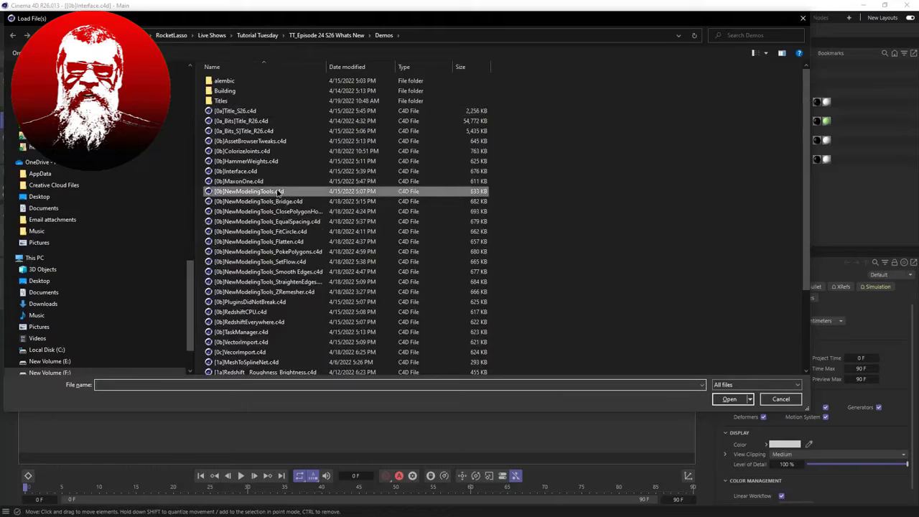
pyautogui.keyDown('shift'); pyautogui.click(295, 293); pyautogui.keyUp('shift')
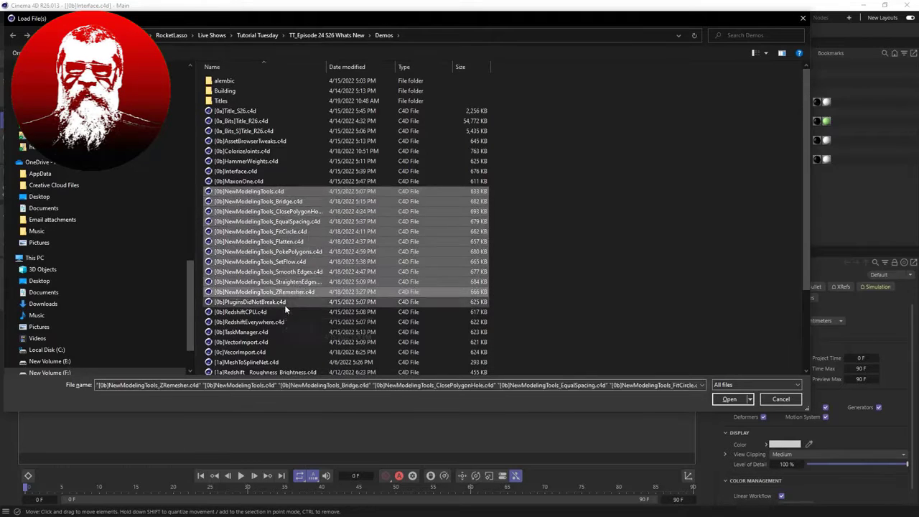
pyautogui.click(739, 399)
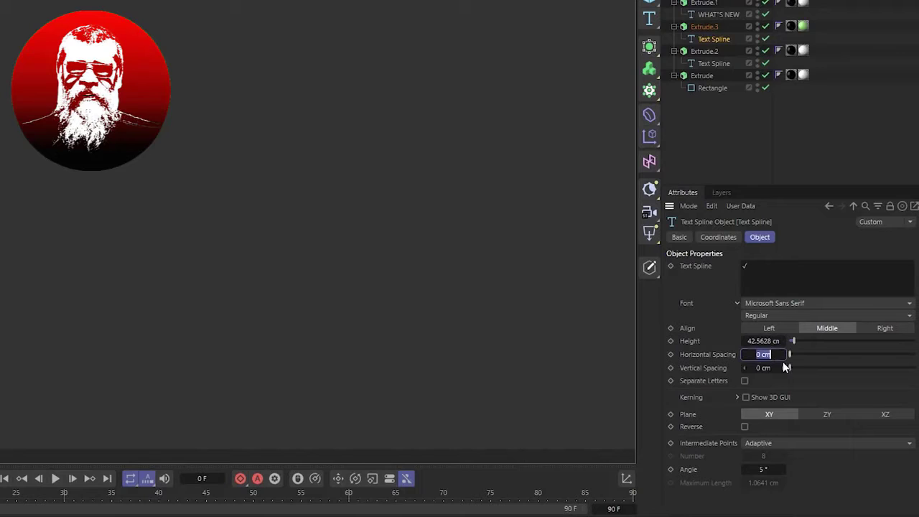
# Enter 0.001 cm as the text spline's Horizontal Spacing.
pyautogui.write('1')
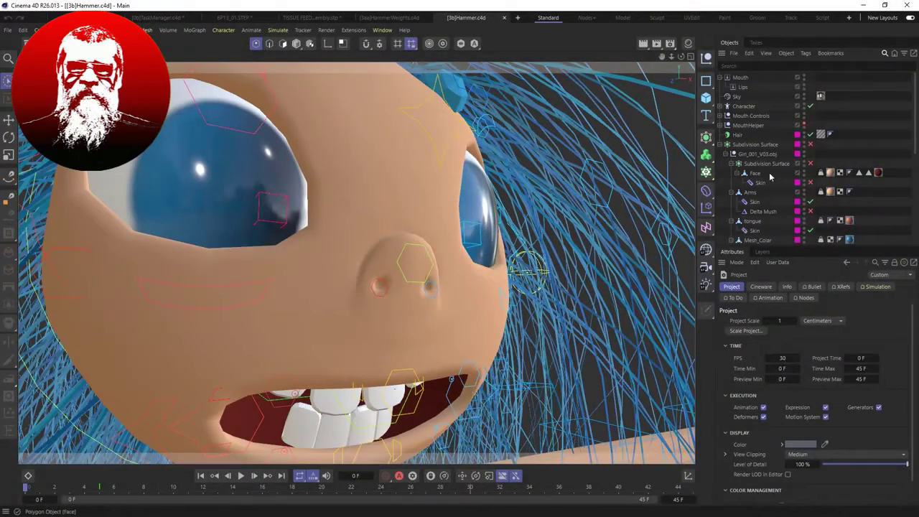
# Select the Face object and activate its Weight tag to show joint weights as colours.
pyautogui.click(770, 176)
pyautogui.doubleClick(820, 173)
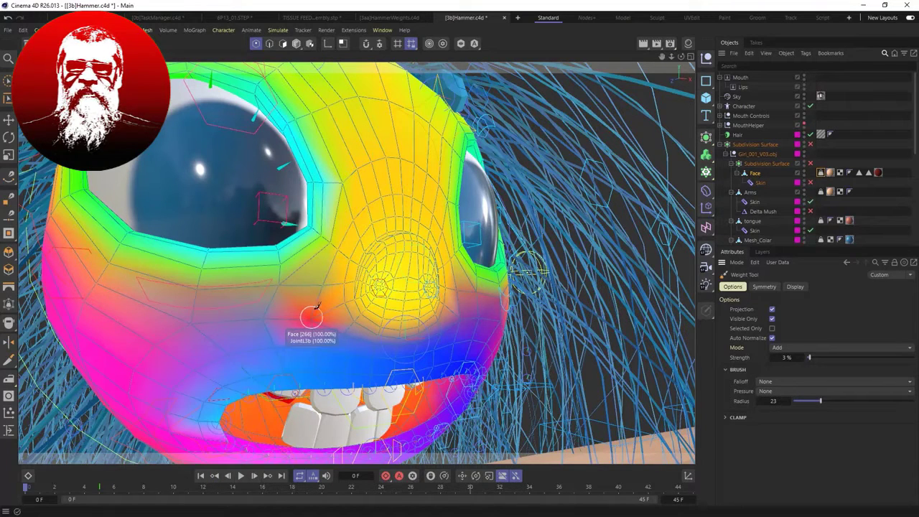
pyautogui.press('9')
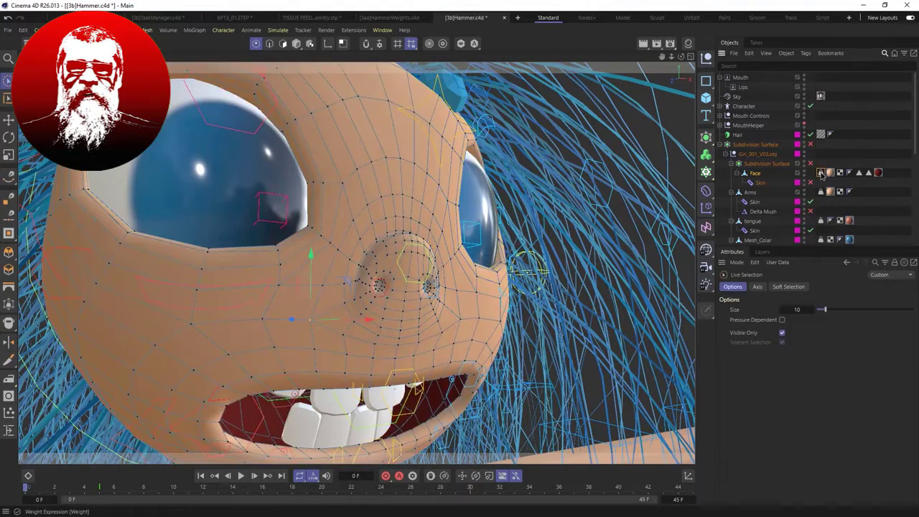
# Open the Weight Manager, move it up and left, and enlarge its joint list.
pyautogui.doubleClick(822, 175)
pyautogui.moveTo(726, 164)
pyautogui.mouseDown()
pyautogui.moveTo(690, 150)
pyautogui.moveTo(689, 135)
pyautogui.mouseUp()
pyautogui.moveTo(735, 238); pyautogui.dragTo(742, 366)
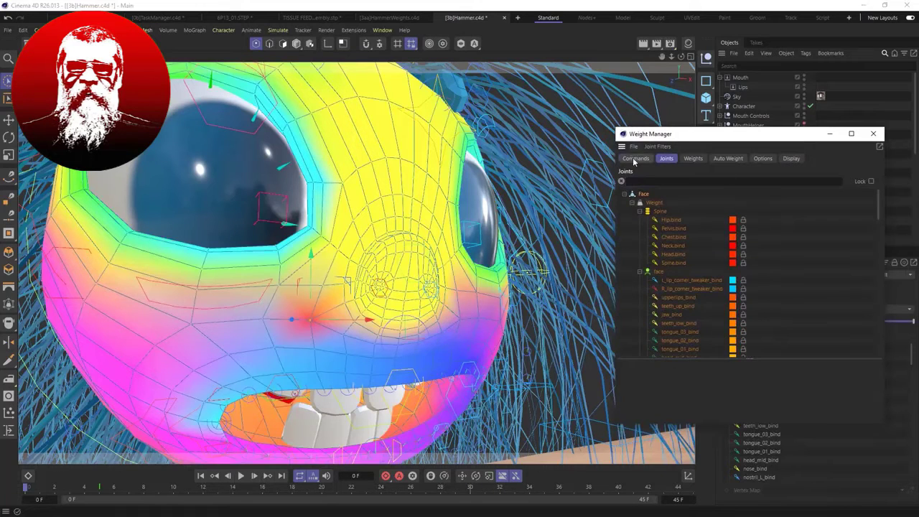
# Apply Hammer-mode weights to the selected face points from the Weight Manager Commands tab.
pyautogui.click(635, 158)
pyautogui.click(671, 180)
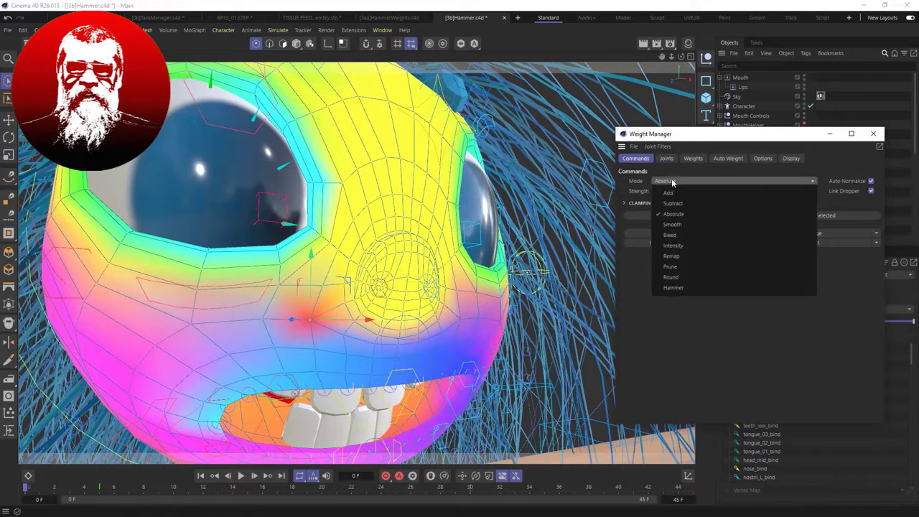
pyautogui.click(685, 288)
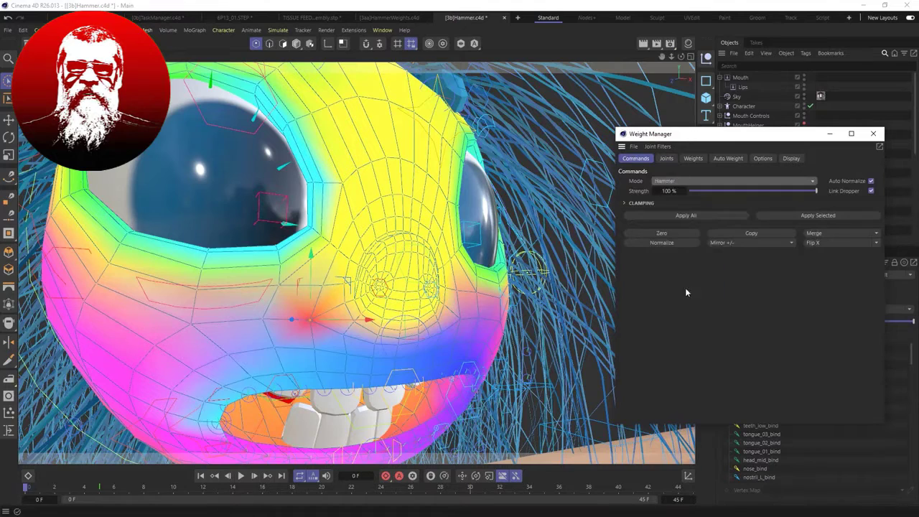
pyautogui.click(809, 216)
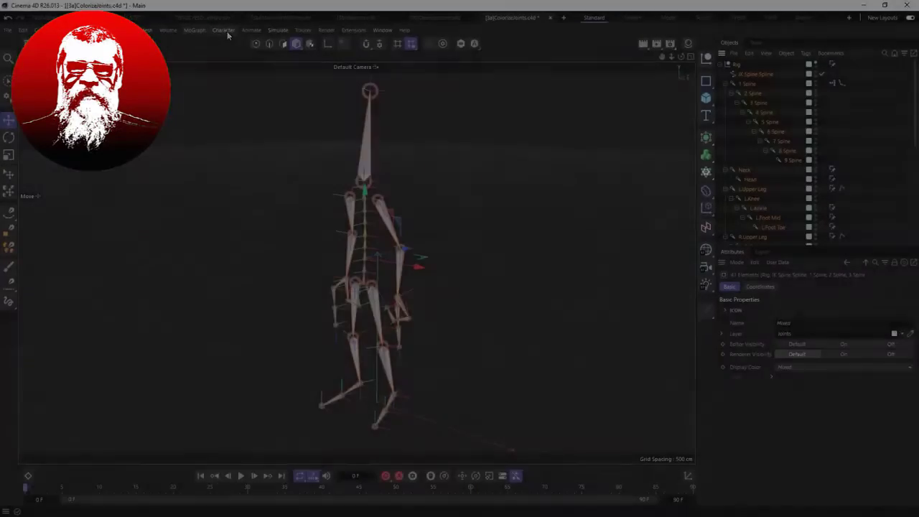
pyautogui.click(223, 31)
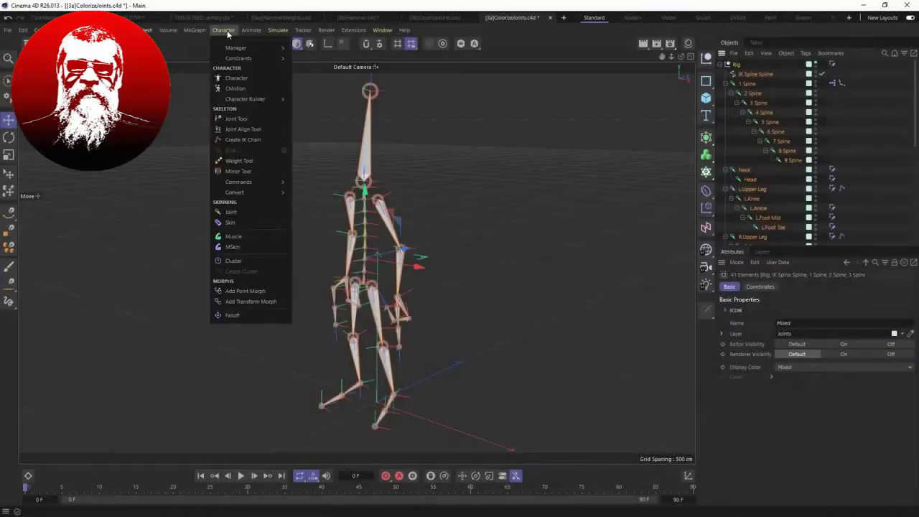
pyautogui.moveTo(238, 182)
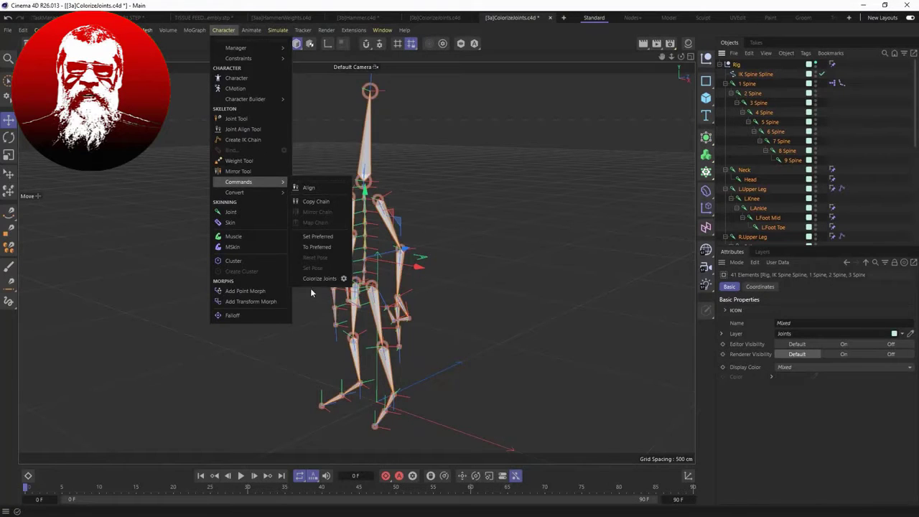
# Run Colorize Joints with Other Color enabled: left joints blue, right red, others yellow.
pyautogui.click(345, 279)
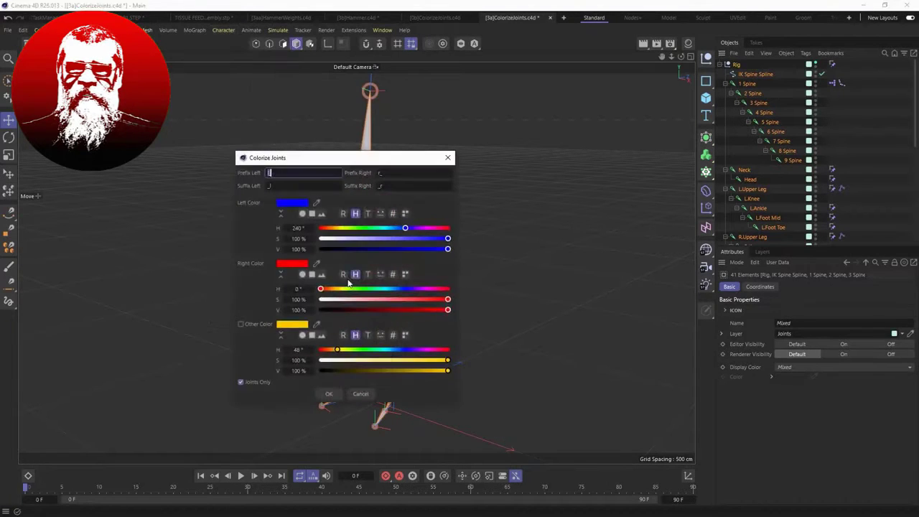
pyautogui.moveTo(351, 165); pyautogui.dragTo(540, 149)
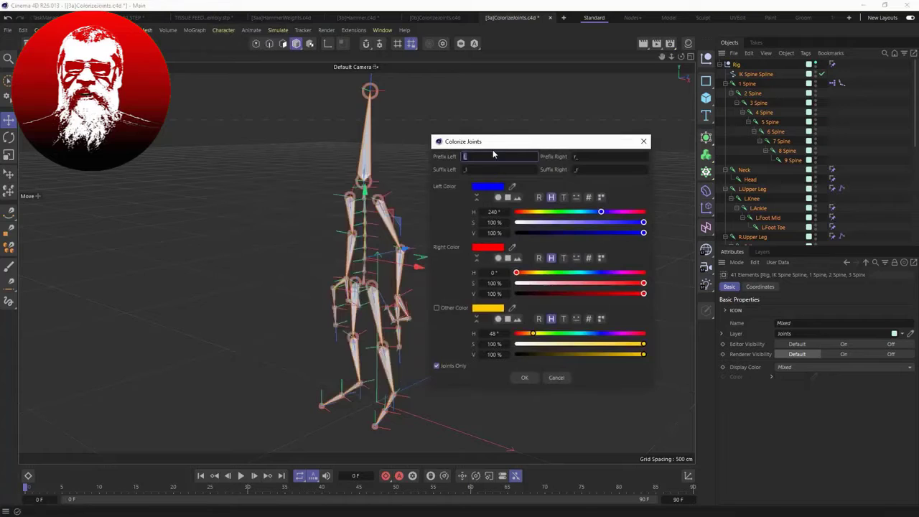
pyautogui.click(435, 307)
pyautogui.click(526, 378)
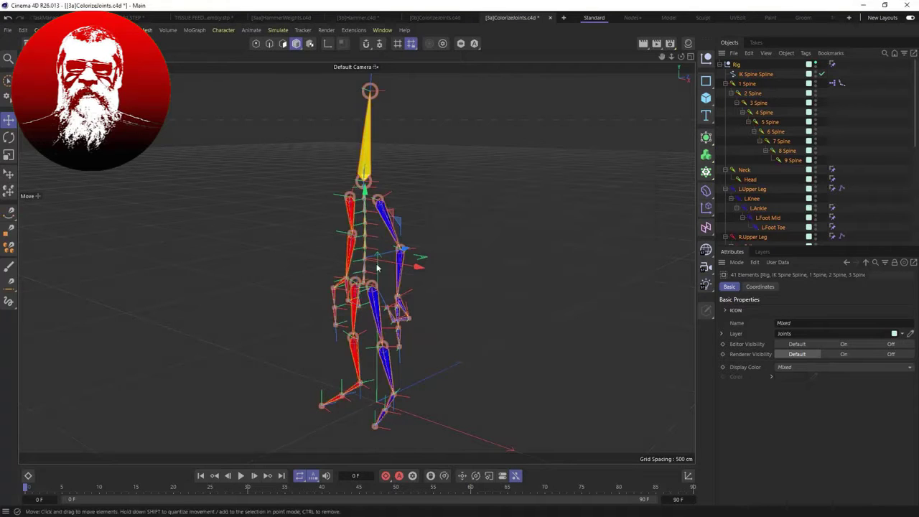
pyautogui.click(494, 235)
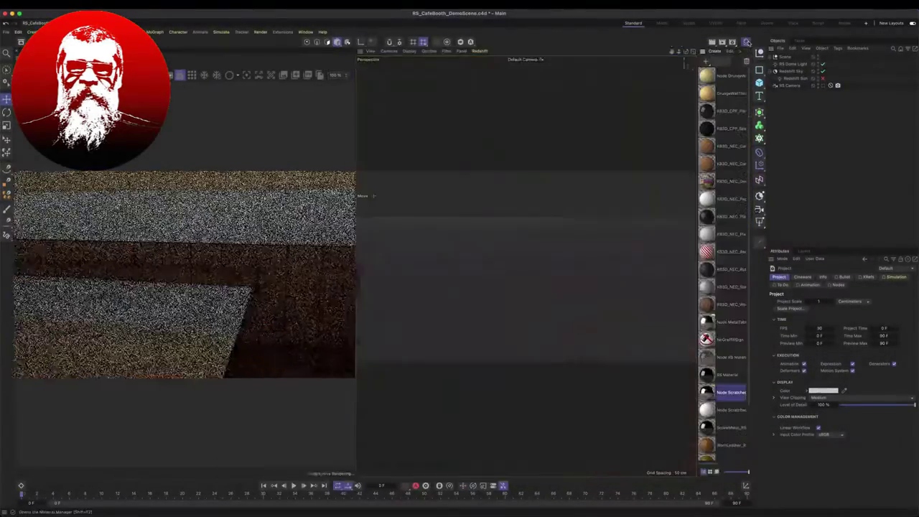
# Inspect the ScratchedMetalTable_RS material's node graph, then close it.
pyautogui.doubleClick(707, 392)
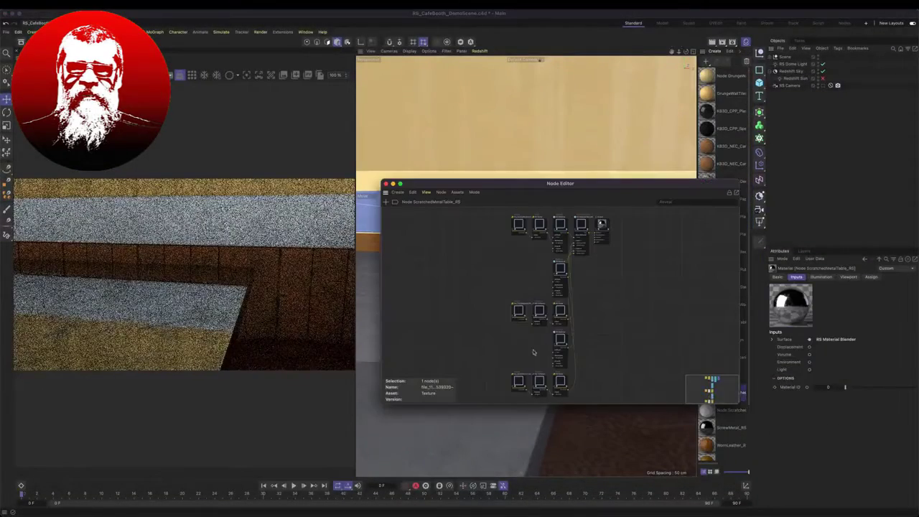
pyautogui.scroll(5, 527, 327)
pyautogui.scroll(2, 528, 326)
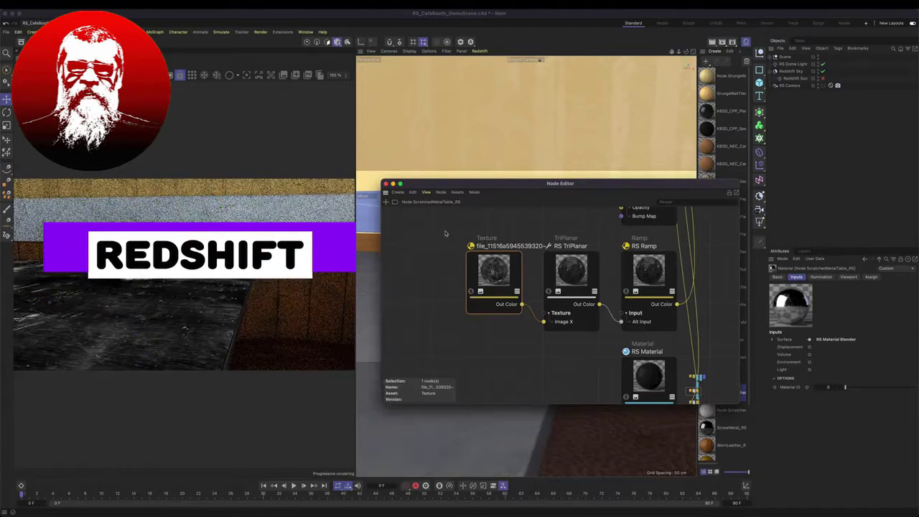
pyautogui.click(385, 184)
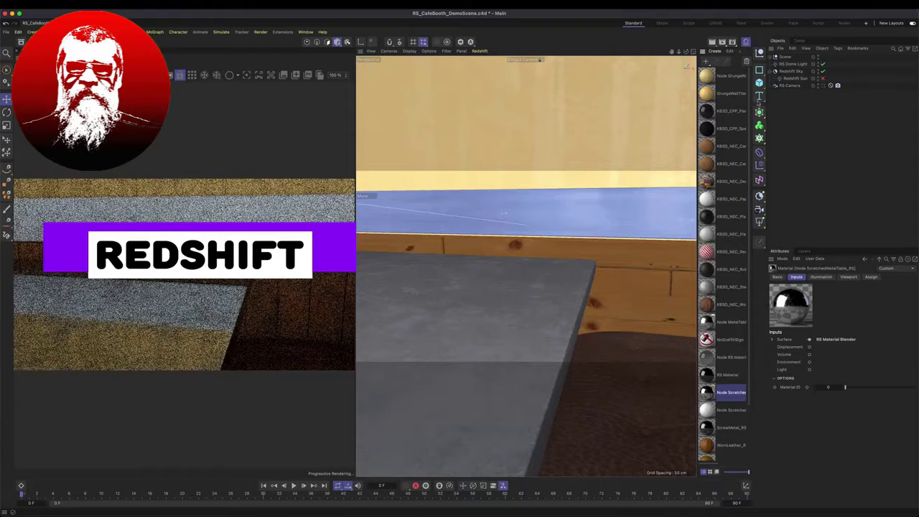
# Make Rubbish and NoGraffitiSign visible and view the café booth through the RS Camera.
pyautogui.click(772, 59)
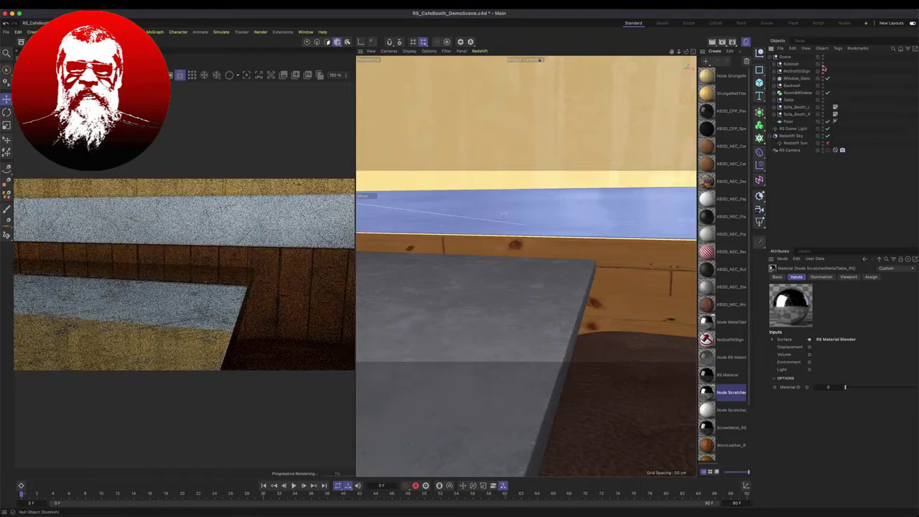
pyautogui.click(823, 65)
pyautogui.click(822, 72)
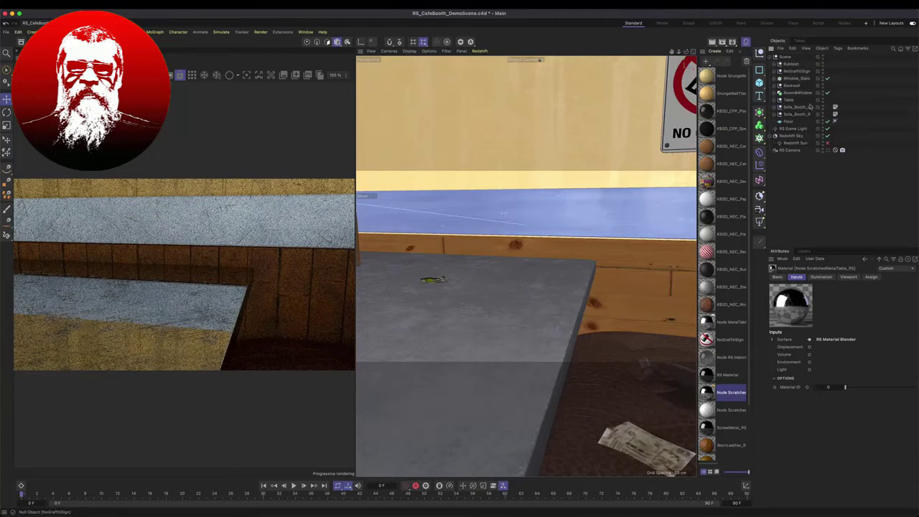
pyautogui.press('Left')
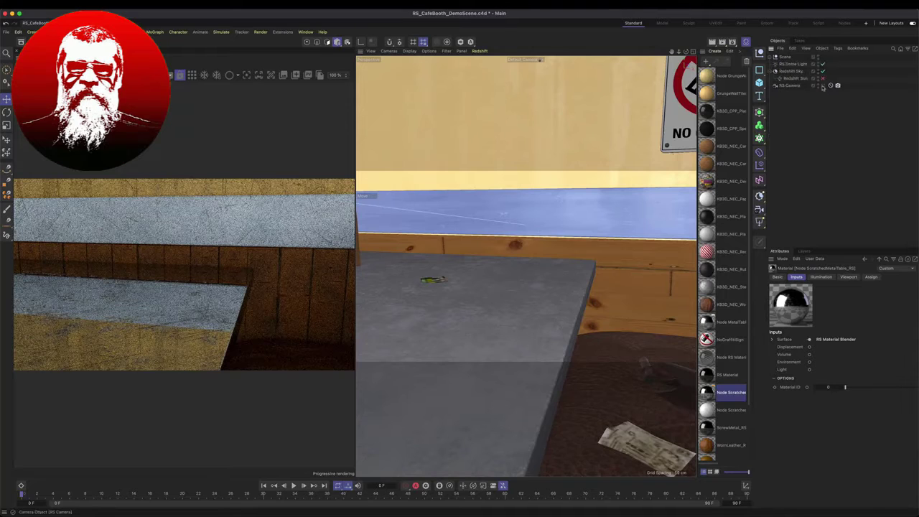
pyautogui.click(823, 86)
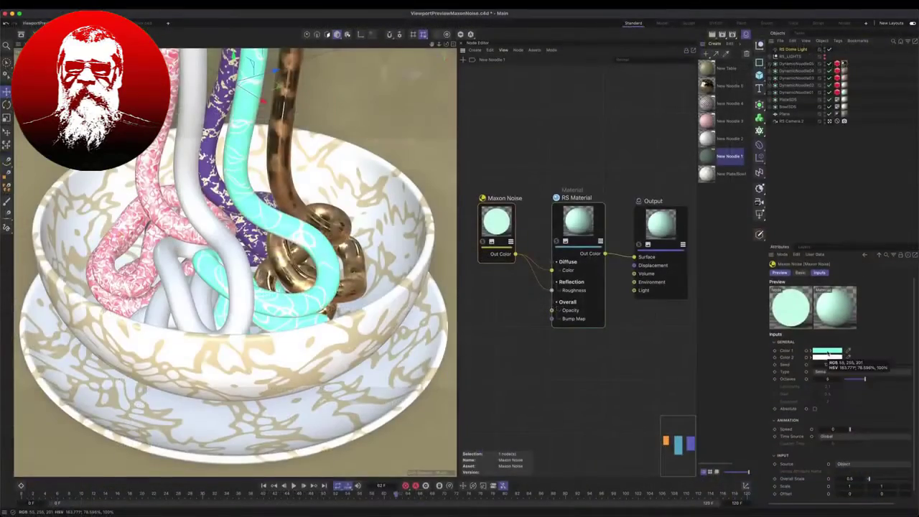
pyautogui.click(828, 351)
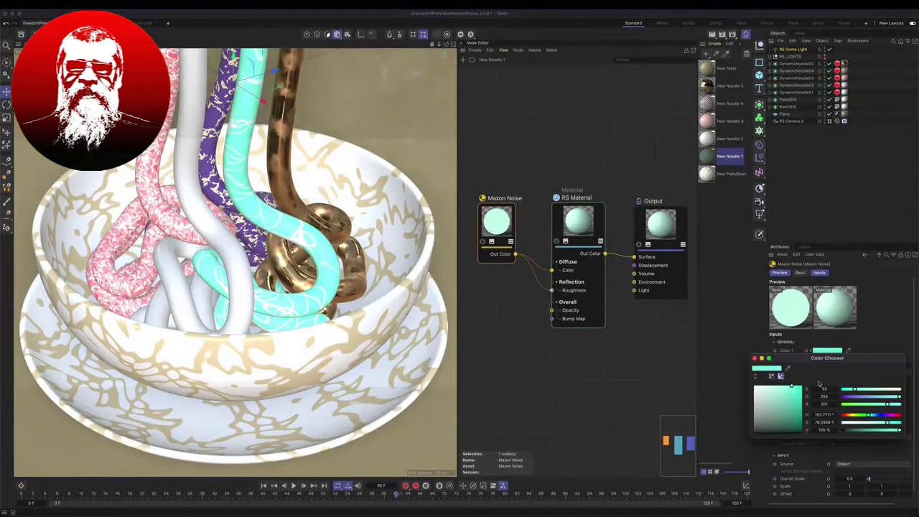
# Make the Maxon Noise Color 1 blue (G 78), set Seed to 125, and change overall scale and noise type.
pyautogui.moveTo(869, 399); pyautogui.dragTo(859, 397)
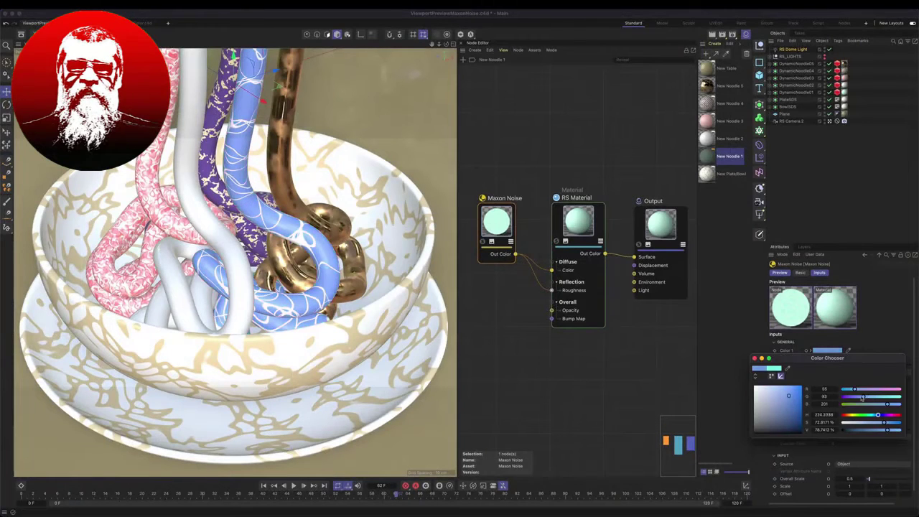
pyautogui.click(754, 358)
pyautogui.moveTo(837, 365); pyautogui.dragTo(841, 367)
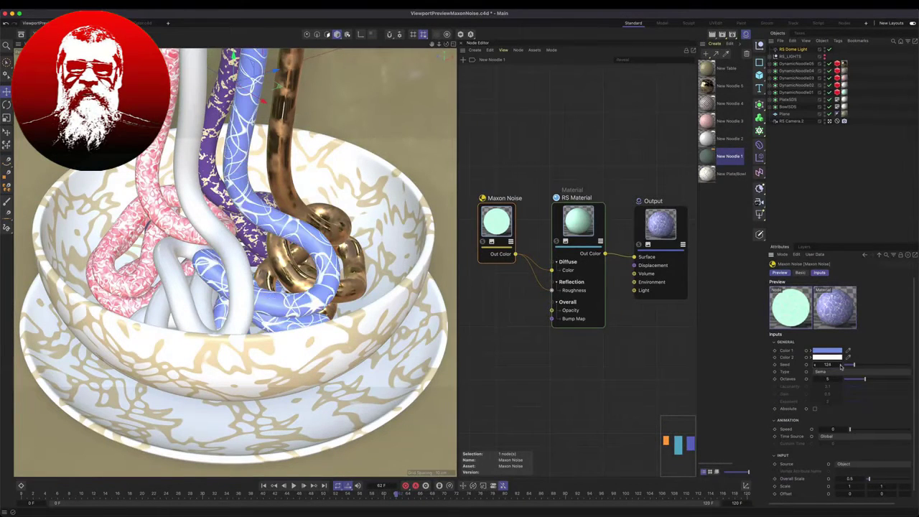
pyautogui.click(842, 365)
pyautogui.moveTo(868, 479); pyautogui.dragTo(867, 479)
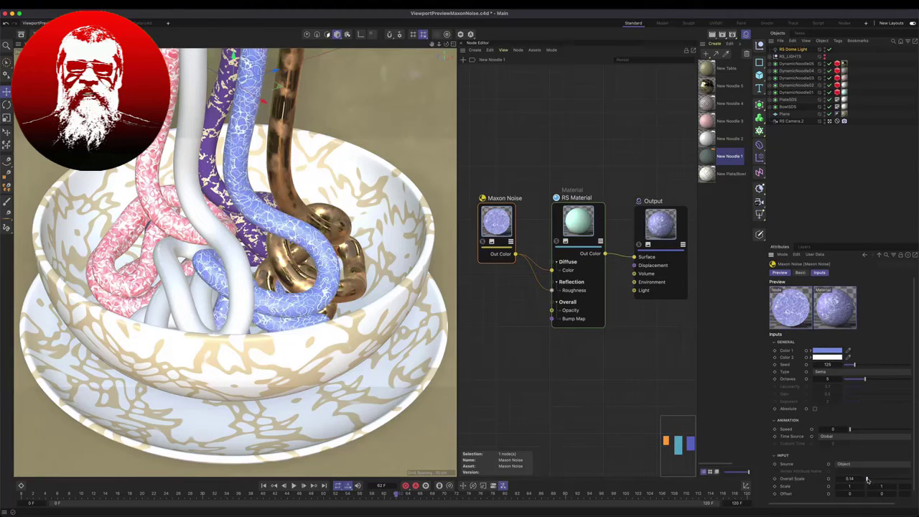
pyautogui.click(827, 372)
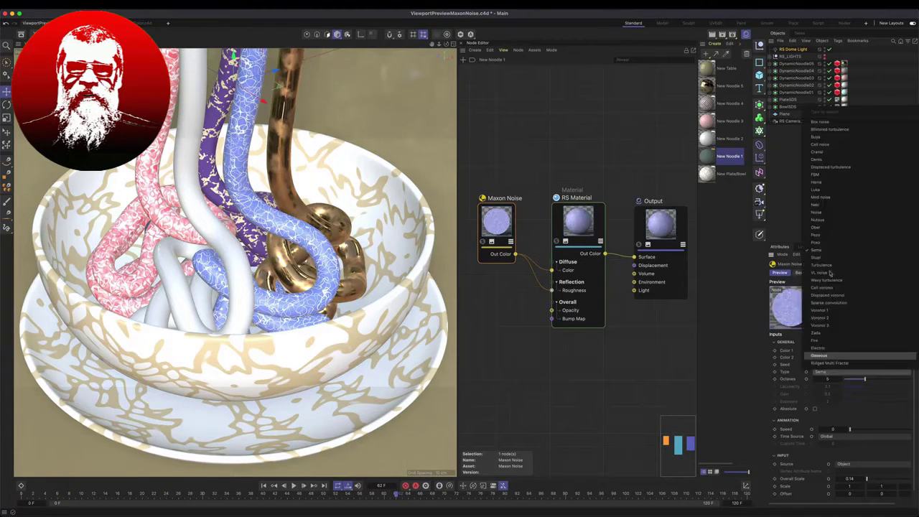
pyautogui.click(832, 241)
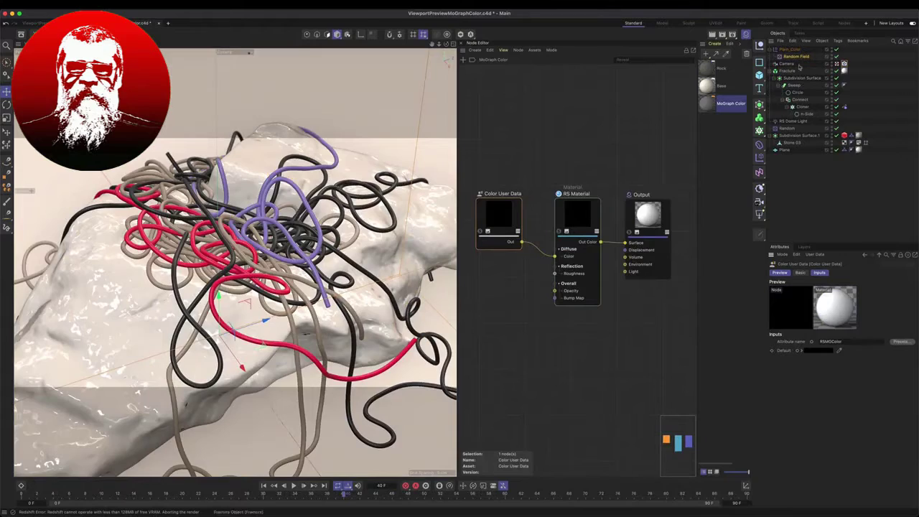
# Apply a preset gradient to the Random Field's colours.
pyautogui.click(794, 56)
pyautogui.click(817, 399)
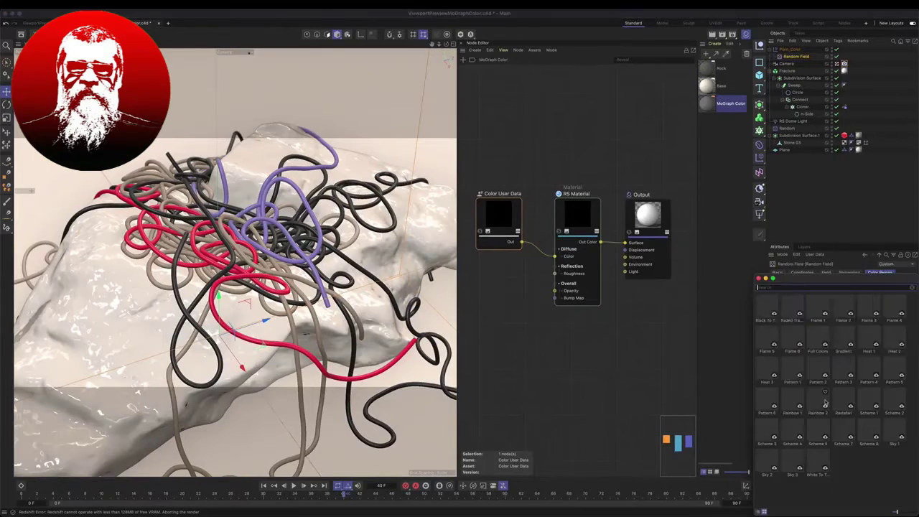
pyautogui.click(869, 431)
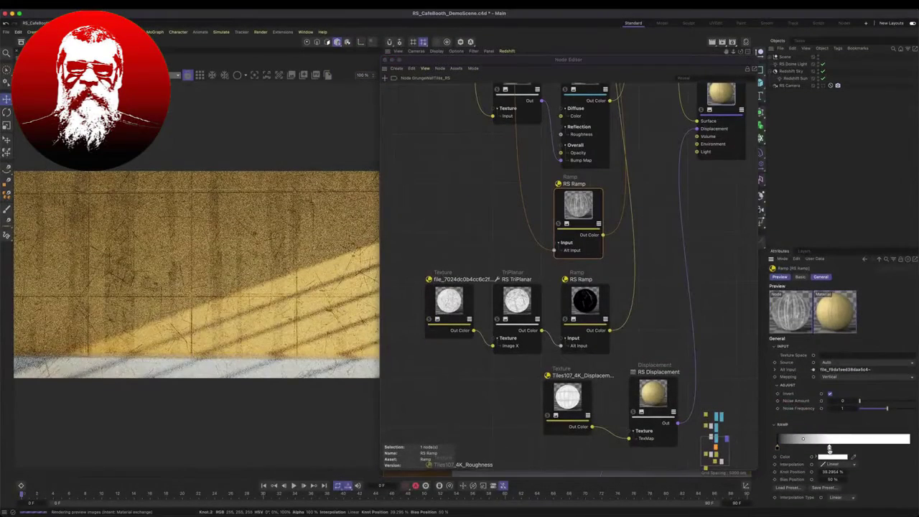
# Move the RS Ramp knot to 100%, then display the Redshift renderer preferences.
pyautogui.moveTo(829, 449)
pyautogui.mouseDown()
pyautogui.moveTo(899, 440)
pyautogui.moveTo(903, 448)
pyautogui.mouseUp()
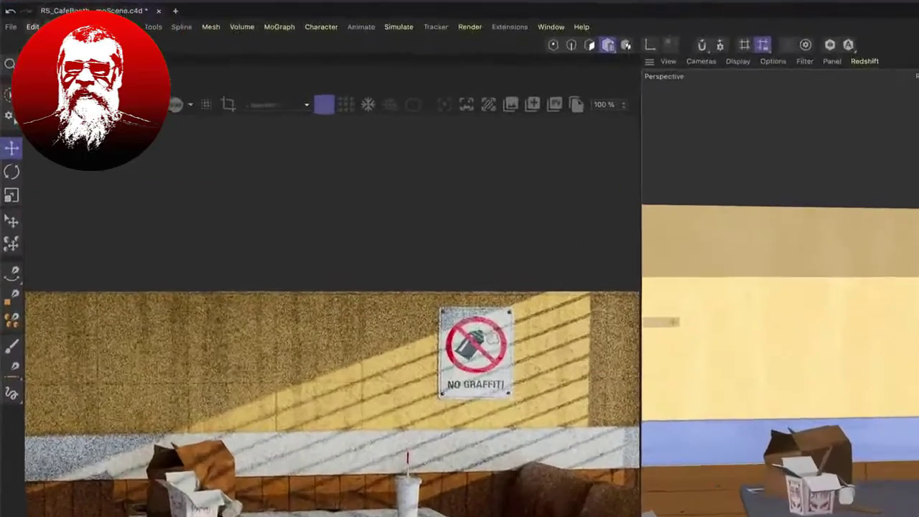
pyautogui.click(18, 31)
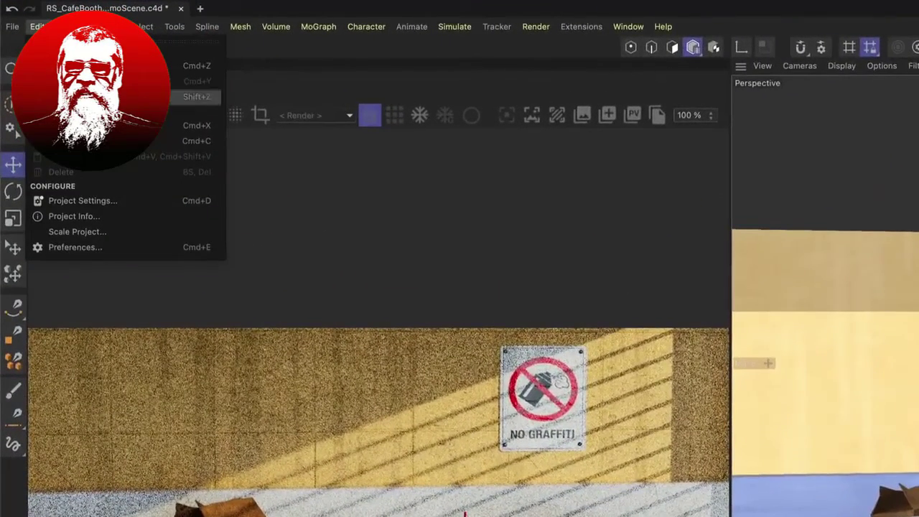
pyautogui.click(81, 246)
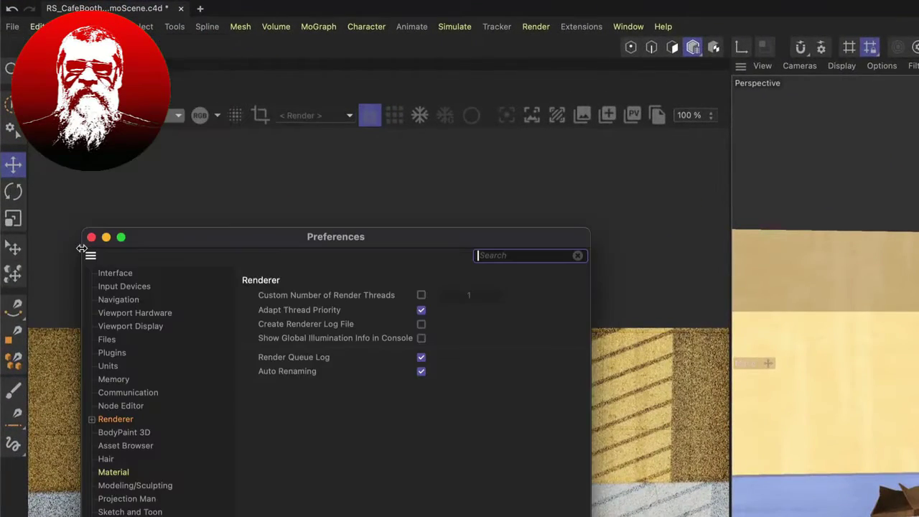
pyautogui.click(91, 419)
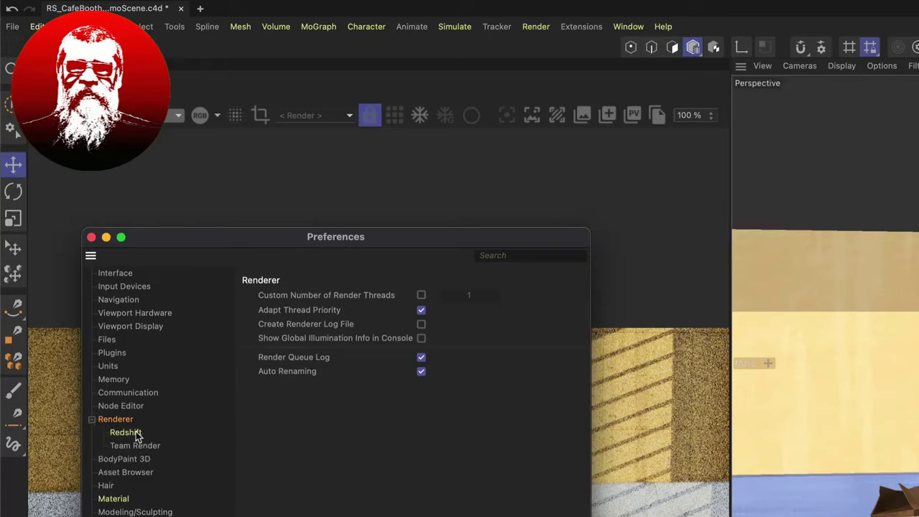
pyautogui.click(125, 432)
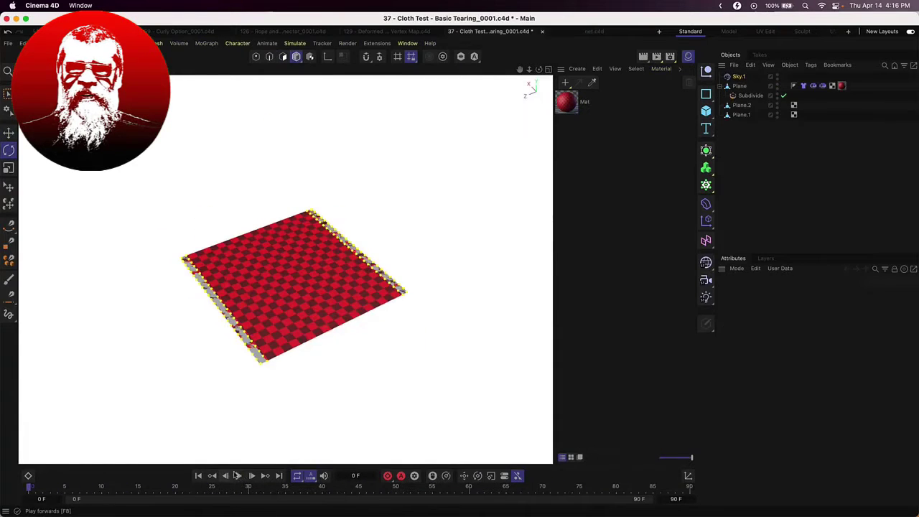
# Play the cloth tearing test and set the simulation Device to GPU.
pyautogui.click(237, 475)
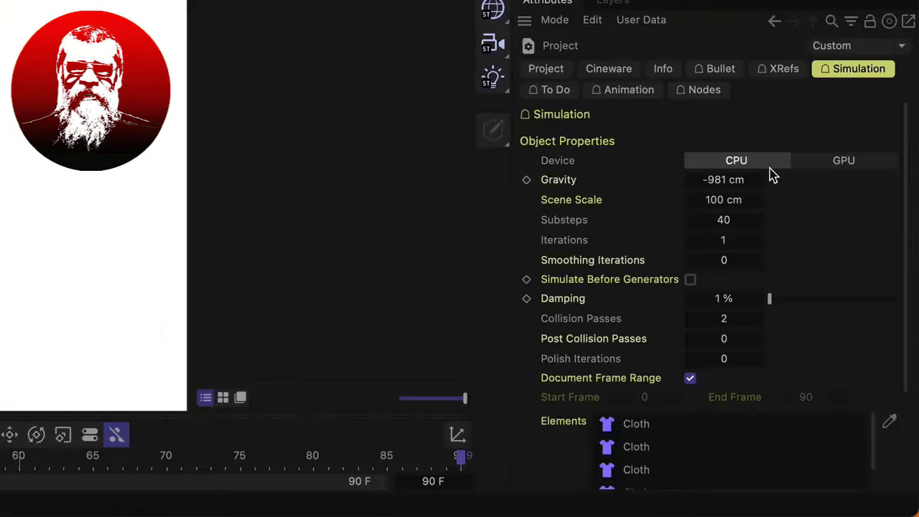
pyautogui.click(841, 162)
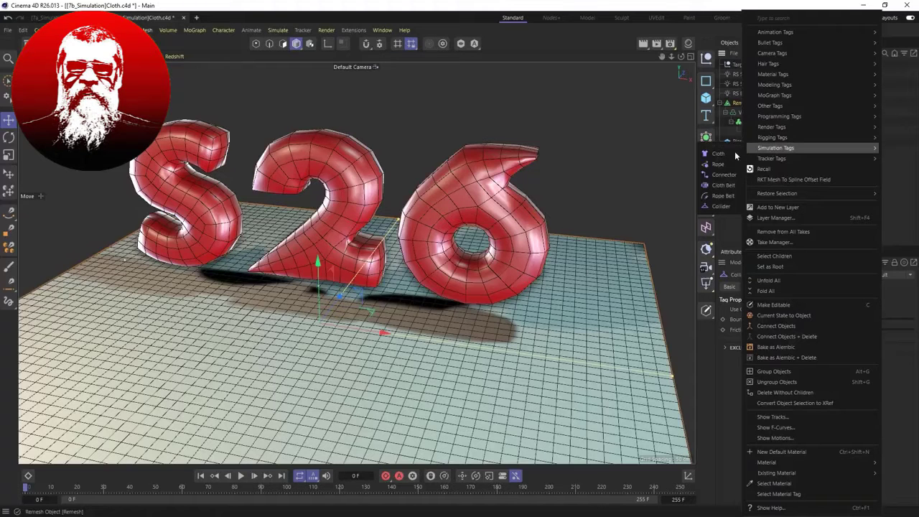
# Add a Cloth simulation tag to the Remesh letters object.
pyautogui.click(728, 153)
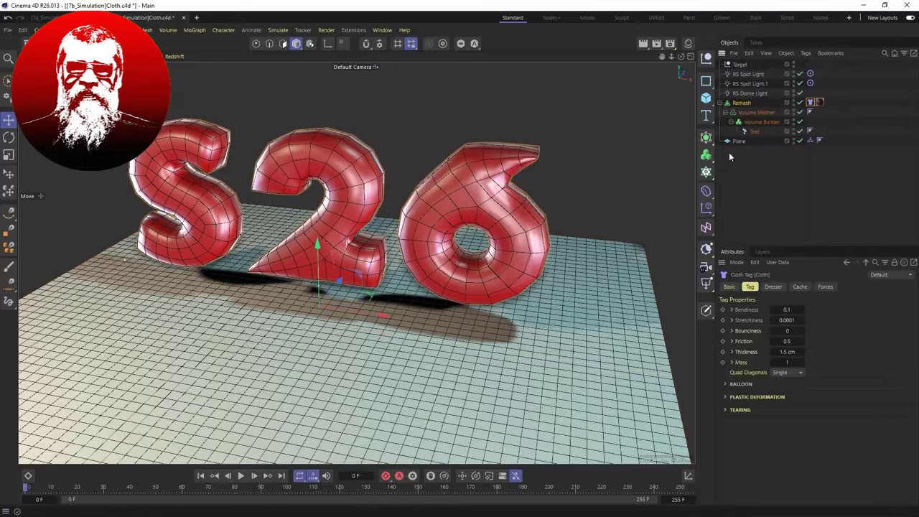
pyautogui.rightClick(746, 104)
pyautogui.moveTo(780, 147)
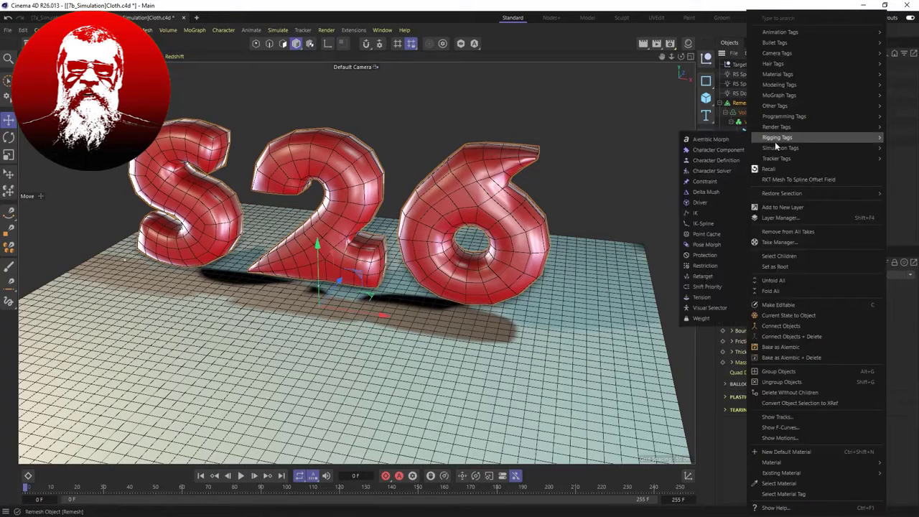